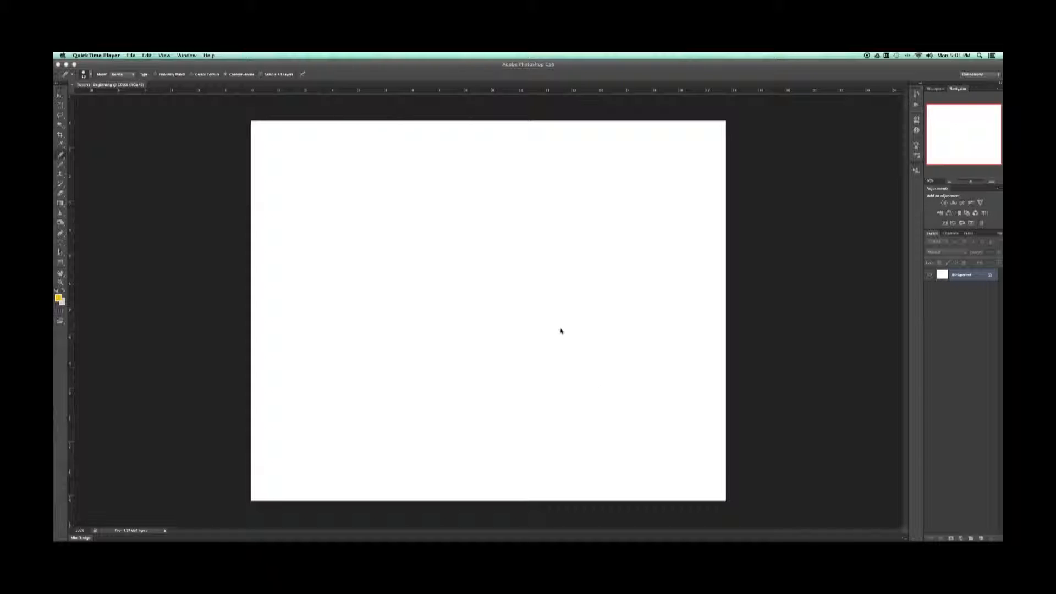
Look through the available selection, layer and window commands without running any of them
{"action": "left_click", "coordinate": [220, 159]}
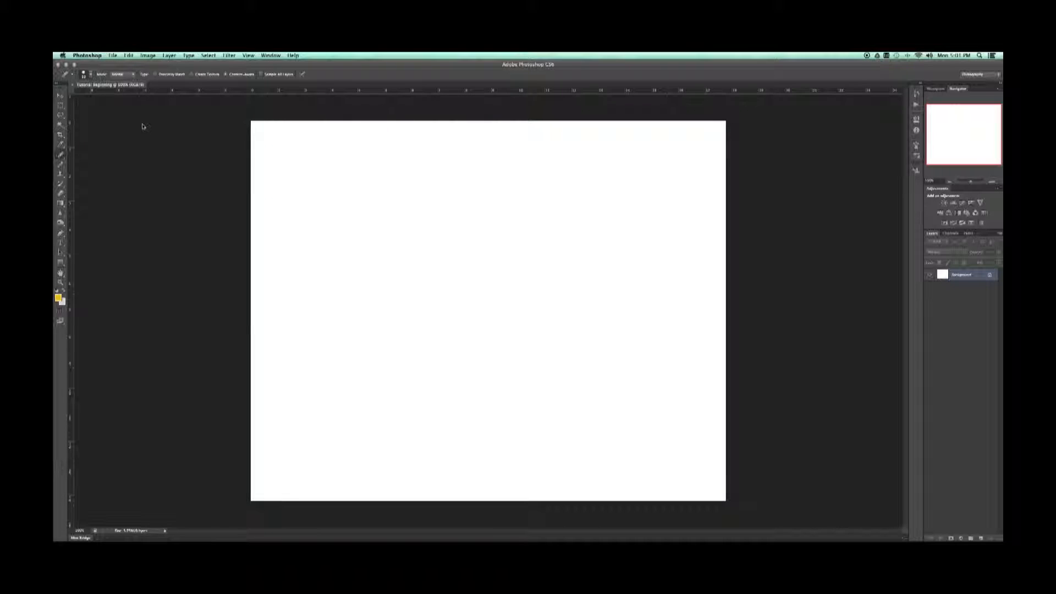
{"action": "left_click", "coordinate": [209, 56]}
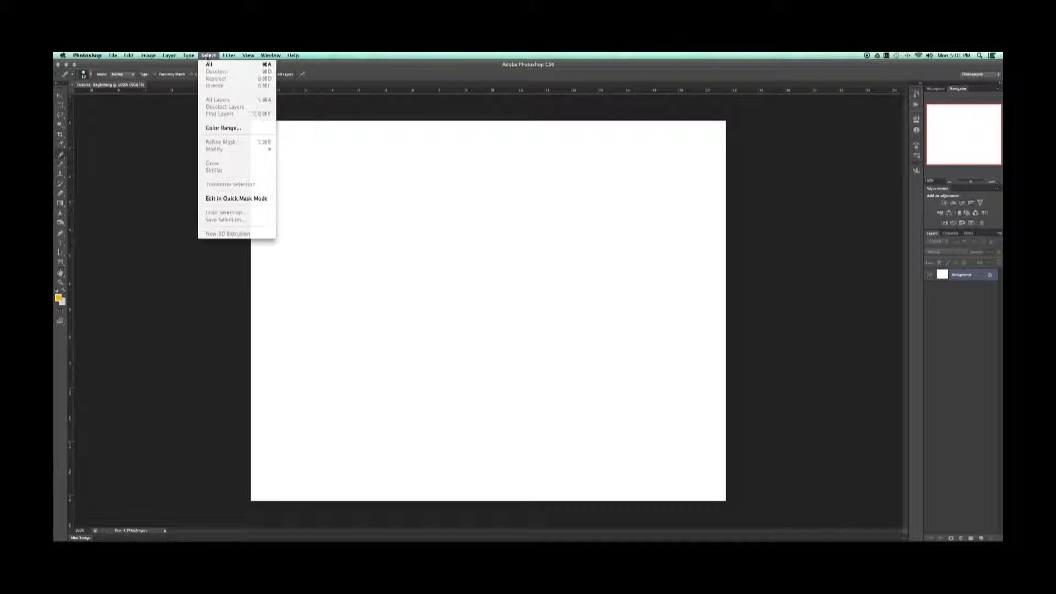
{"action": "mouse_move", "coordinate": [149, 57]}
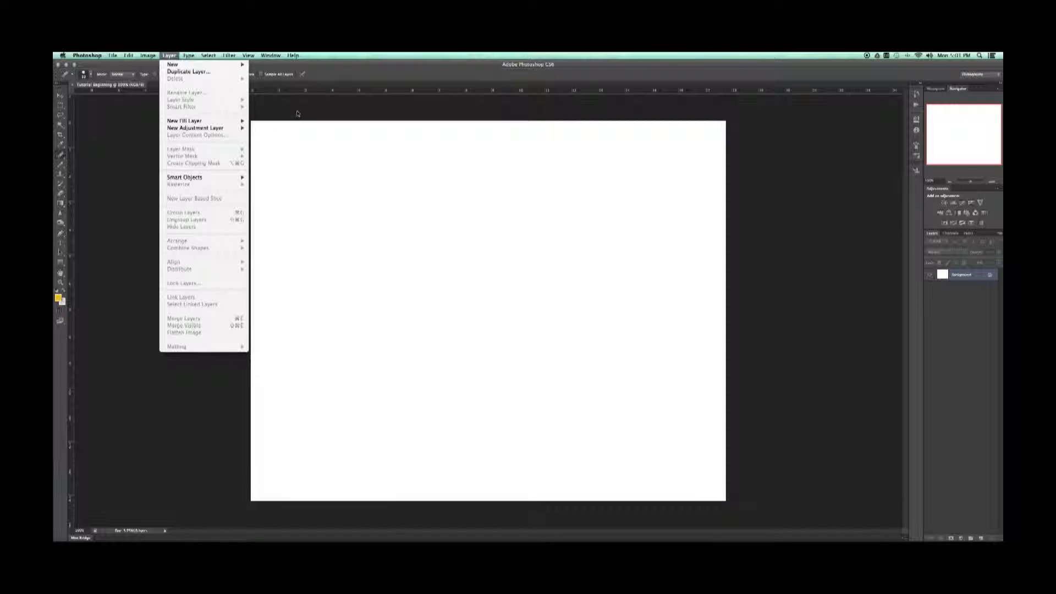
{"action": "left_click", "coordinate": [418, 123]}
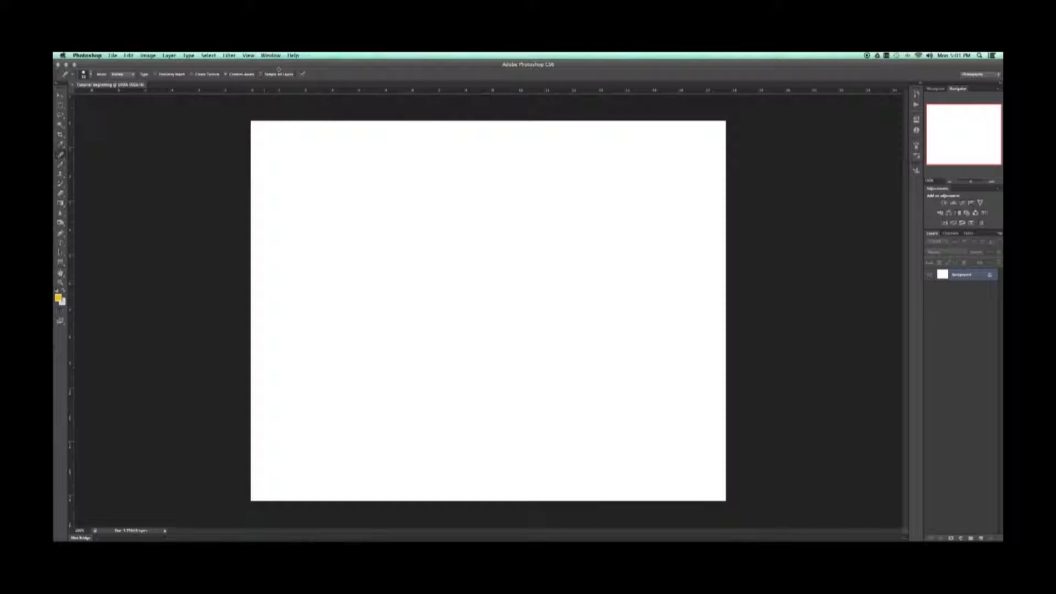
{"action": "left_click", "coordinate": [272, 56]}
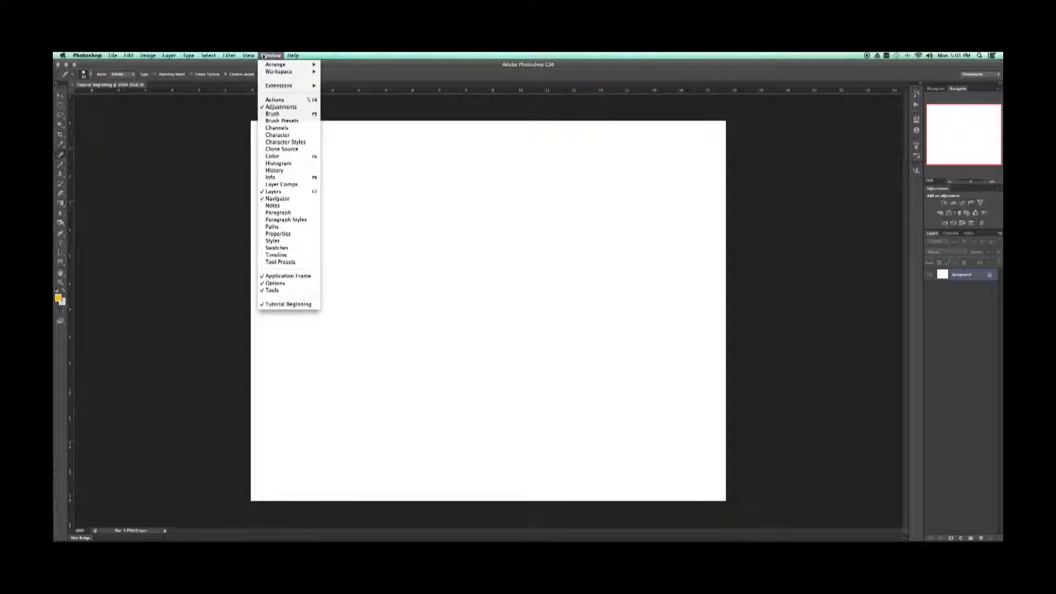
{"action": "mouse_move", "coordinate": [280, 73]}
{"action": "left_click", "coordinate": [262, 56]}
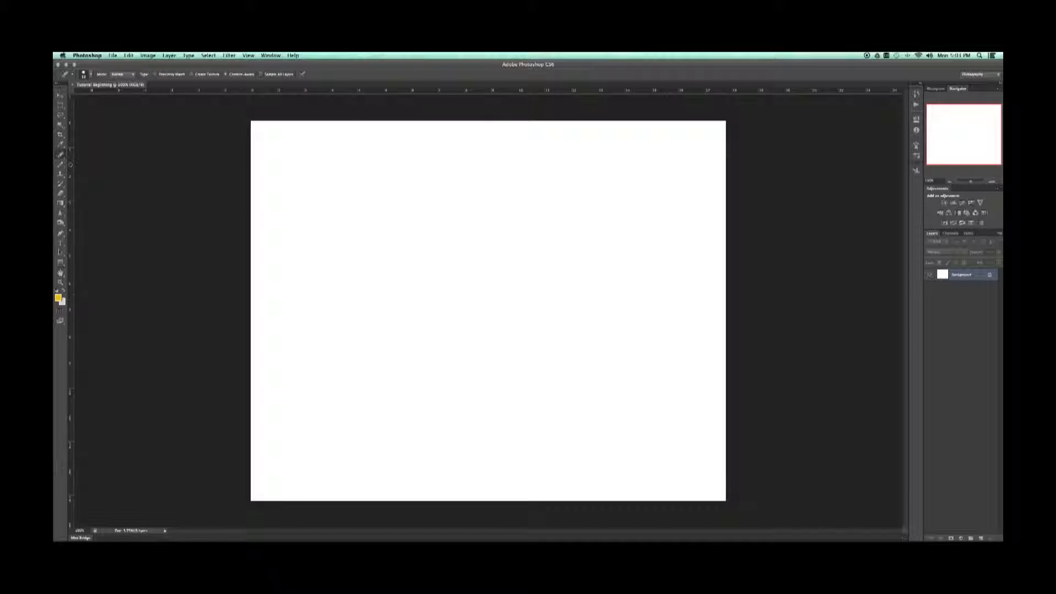
Inspect the lasso tool variants and the Quick Selection and Magic Wand tools
{"action": "left_click", "coordinate": [62, 117]}
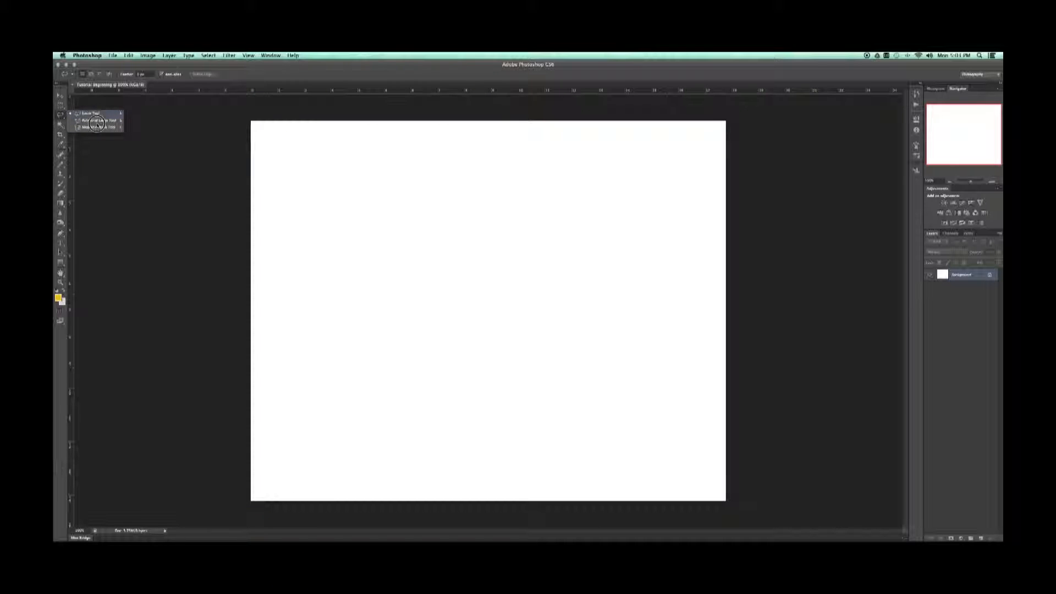
{"action": "left_click", "coordinate": [63, 117]}
{"action": "left_click", "coordinate": [61, 126]}
{"action": "left_click", "coordinate": [62, 126]}
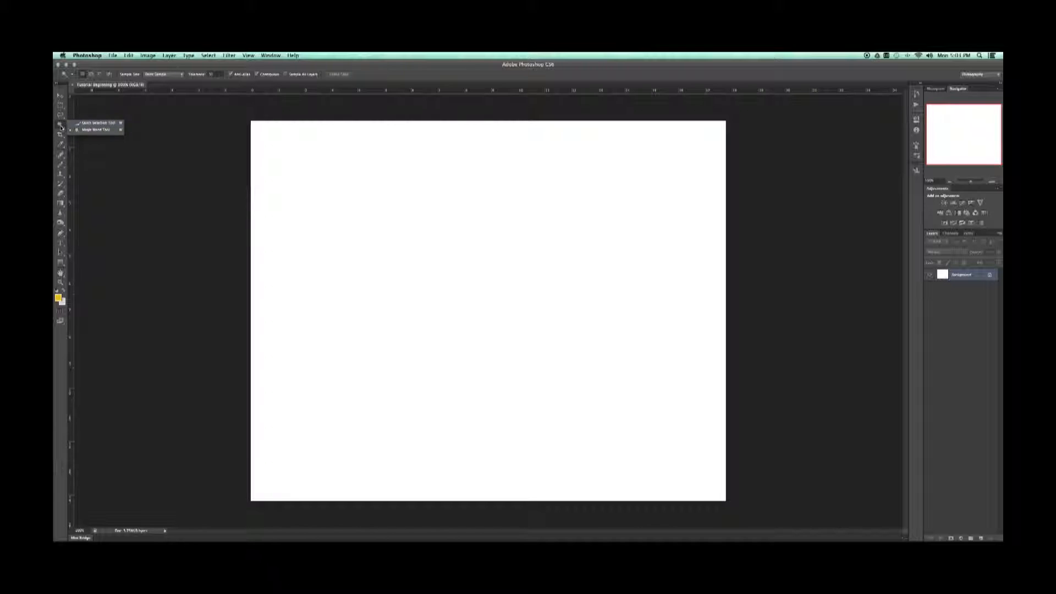
{"action": "left_click", "coordinate": [62, 127]}
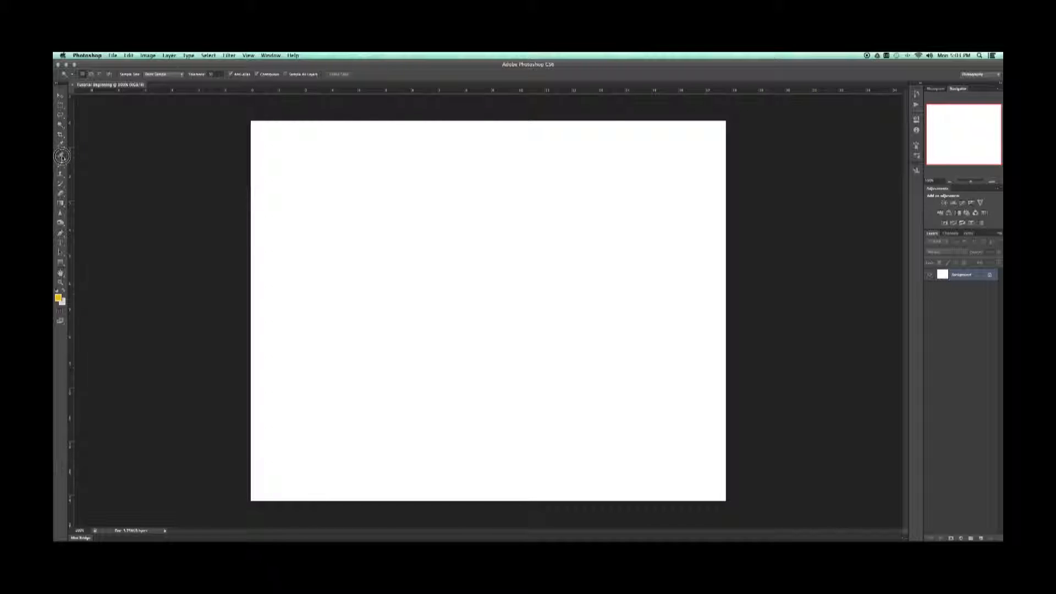
Inspect the healing brush, lasso and sharpen tool variants, finishing with the Move tool active
{"action": "left_click", "coordinate": [61, 155]}
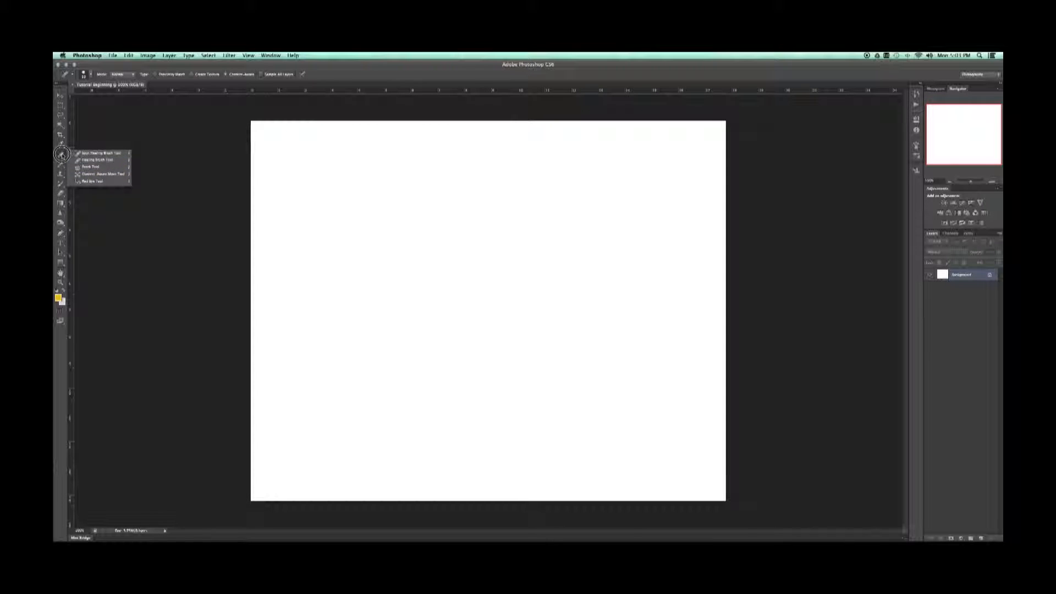
{"action": "left_click", "coordinate": [60, 154]}
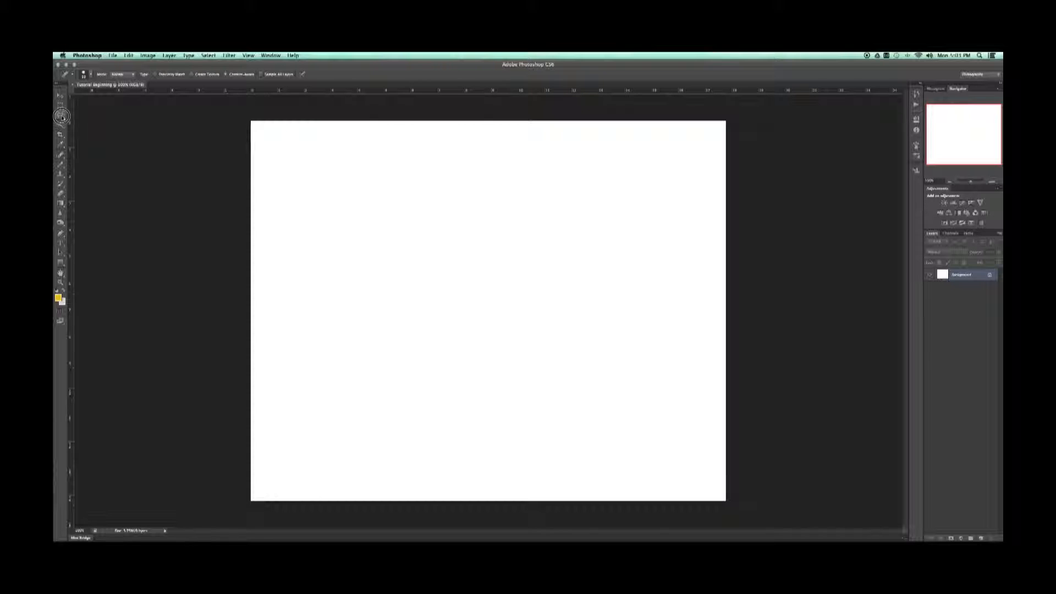
{"action": "left_click", "coordinate": [61, 116]}
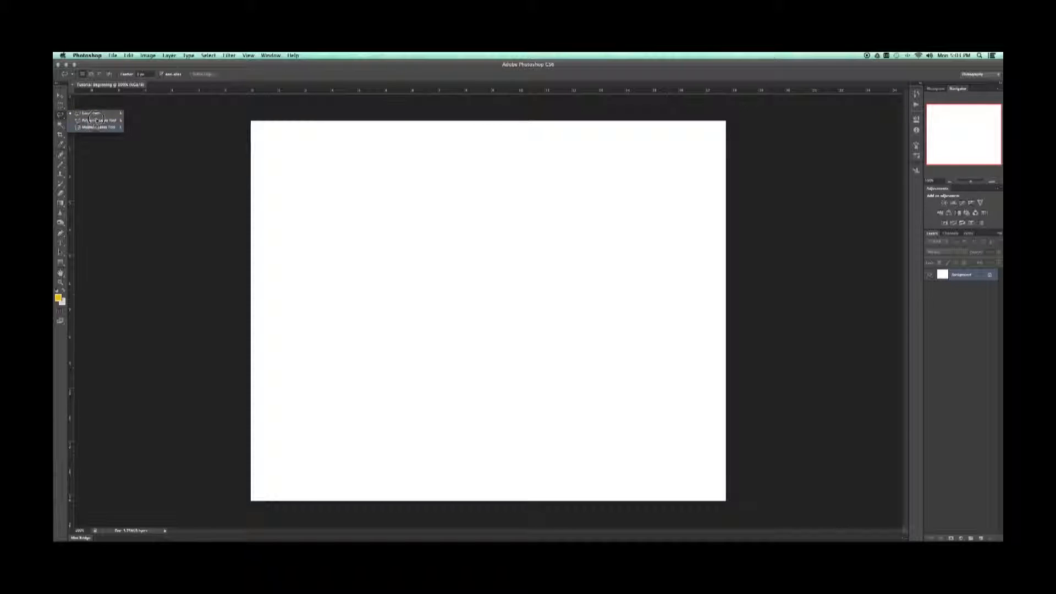
{"action": "left_click", "coordinate": [60, 117]}
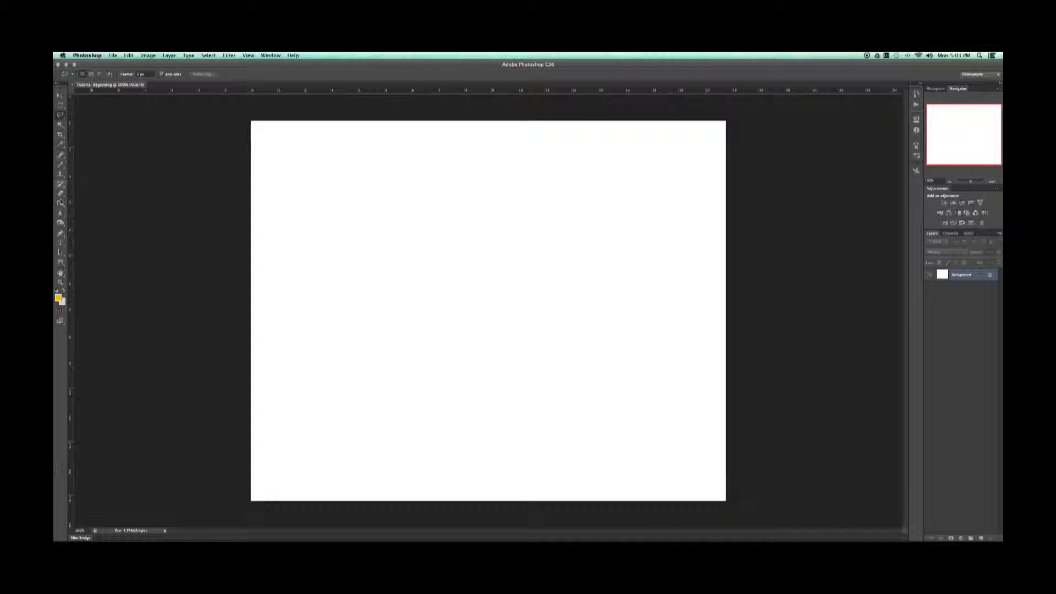
{"action": "left_click", "coordinate": [60, 224]}
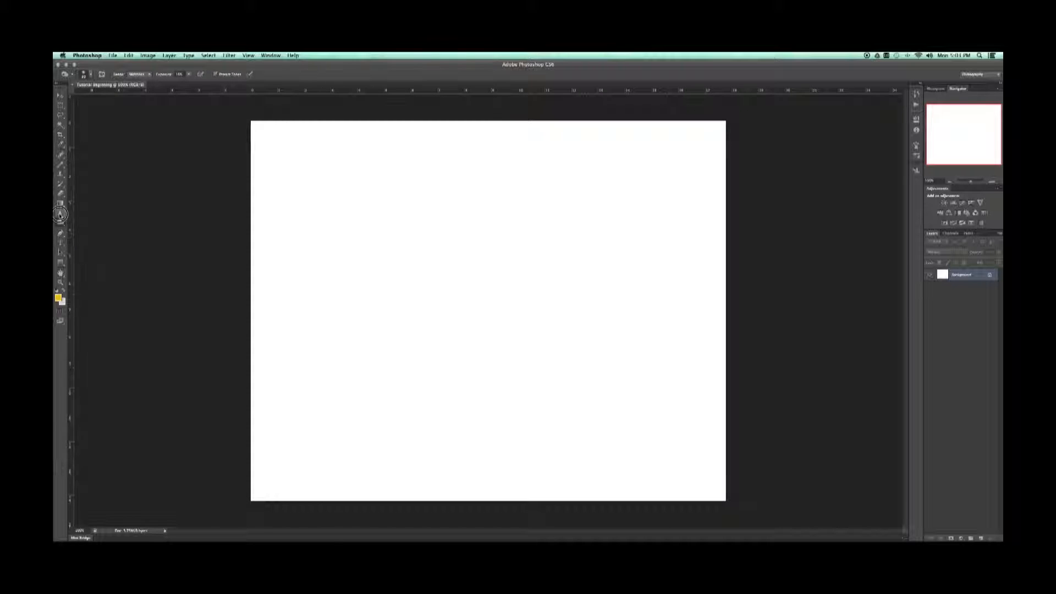
{"action": "left_click", "coordinate": [60, 214]}
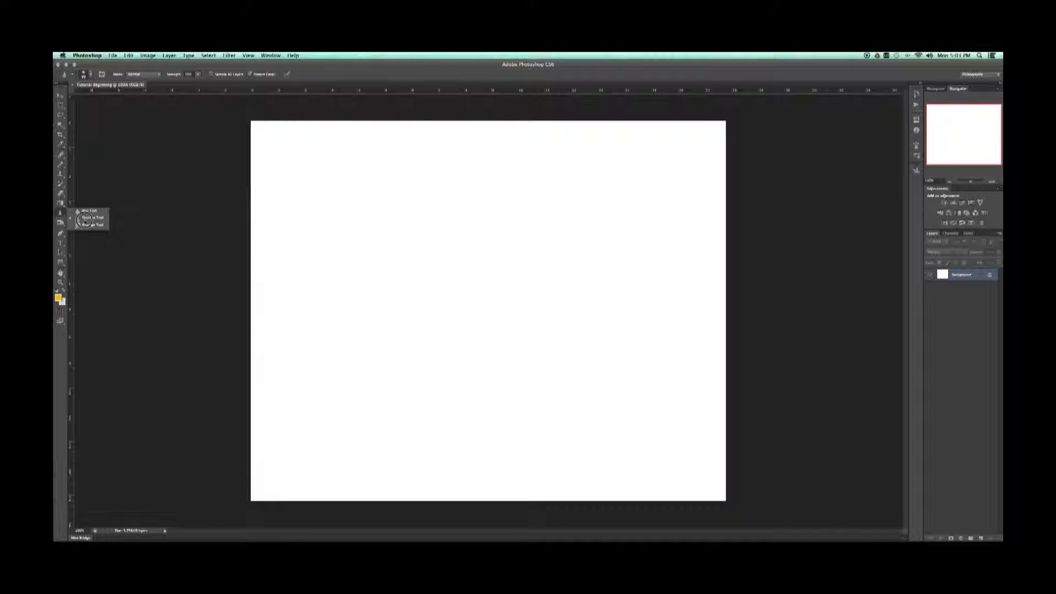
{"action": "key", "text": "v"}
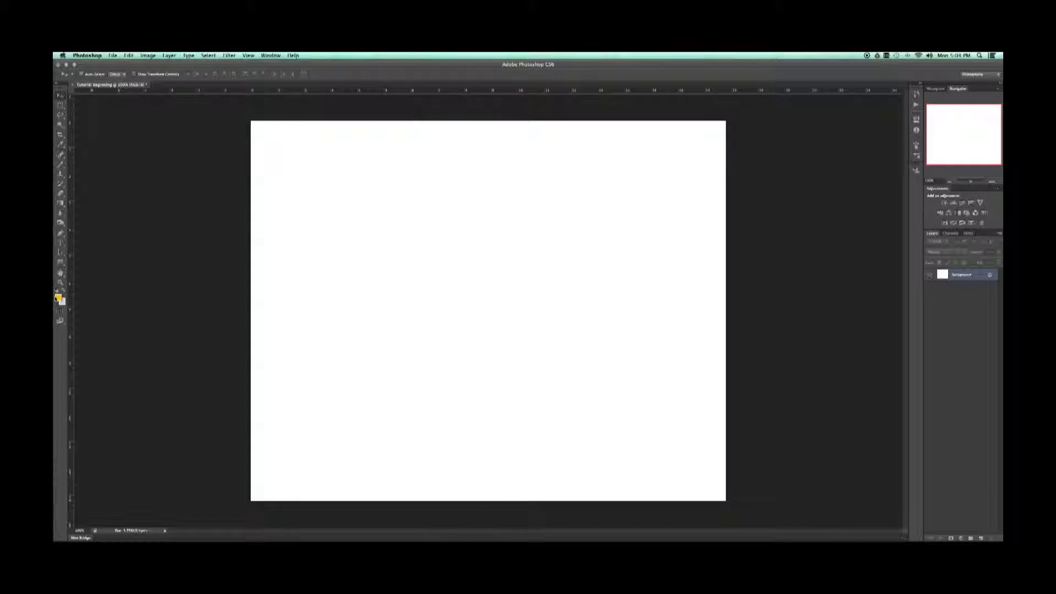
Try a darker gold, hex 9c8430, as the foreground color and cancel the change
{"action": "left_click", "coordinate": [59, 299]}
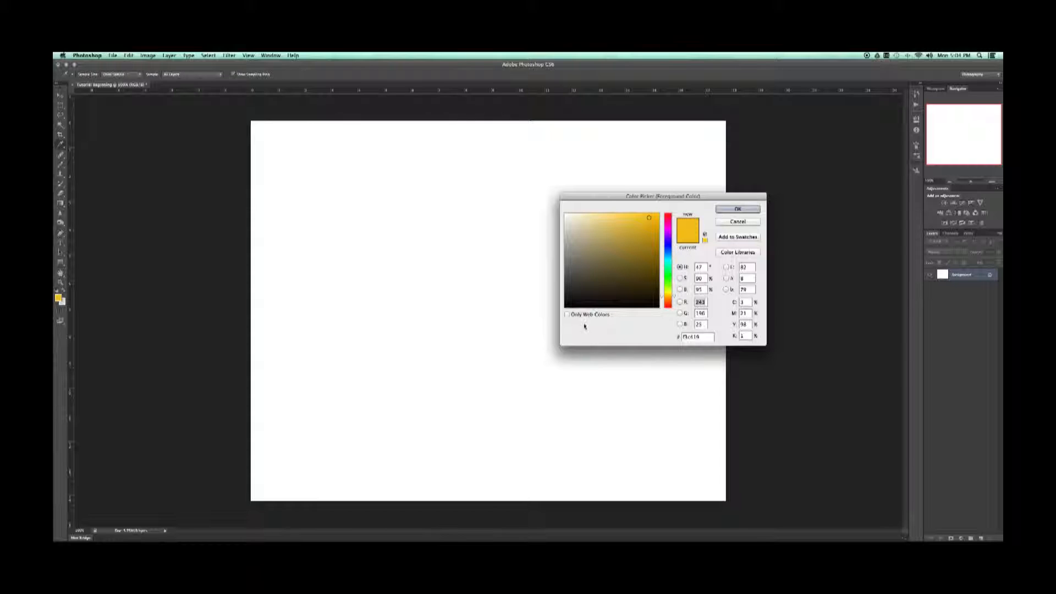
{"action": "left_click", "coordinate": [630, 250]}
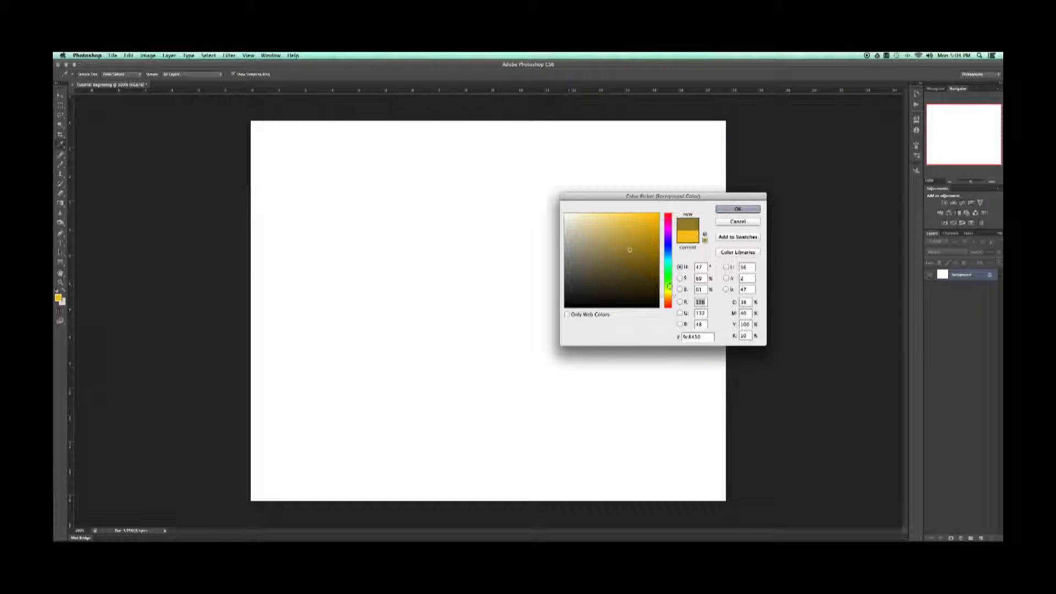
{"action": "left_click", "coordinate": [738, 222]}
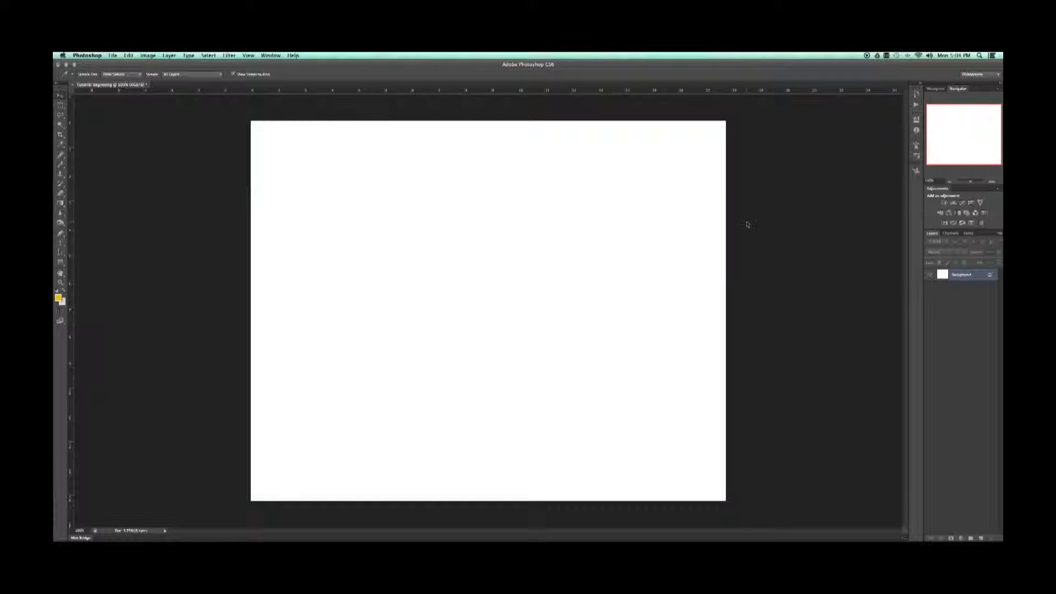
{"action": "key", "text": "v"}
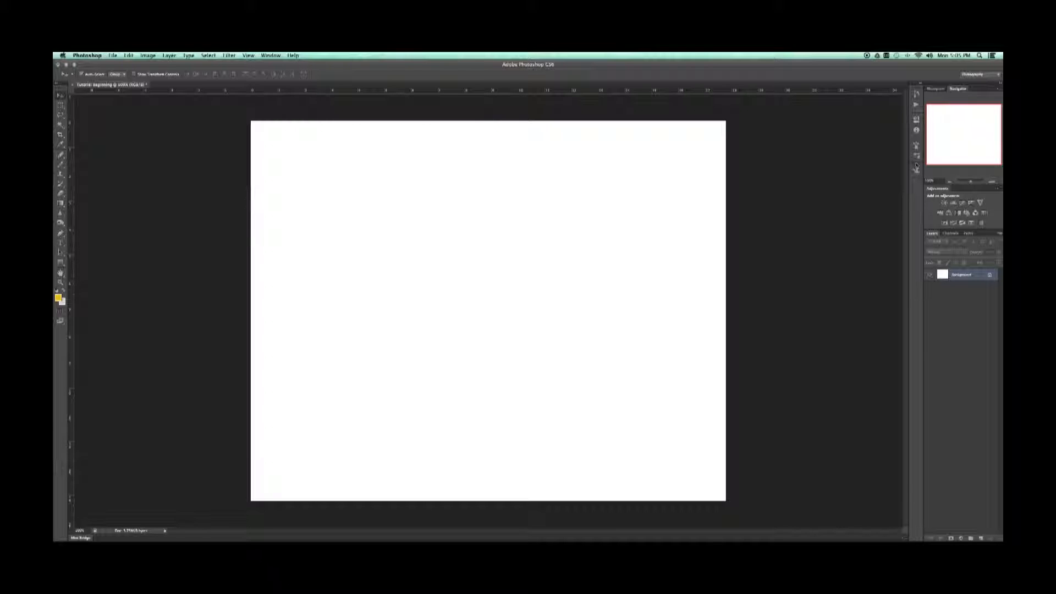
Step the document history back to the Type Tool state and forward again to the Delete Layer state
{"action": "left_click", "coordinate": [917, 97]}
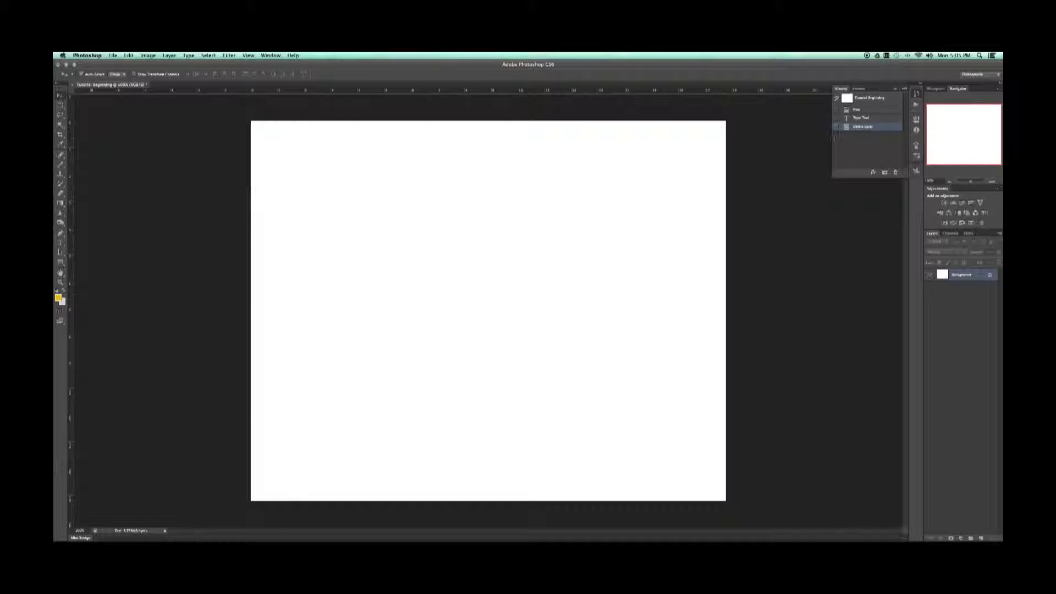
{"action": "left_click", "coordinate": [864, 118]}
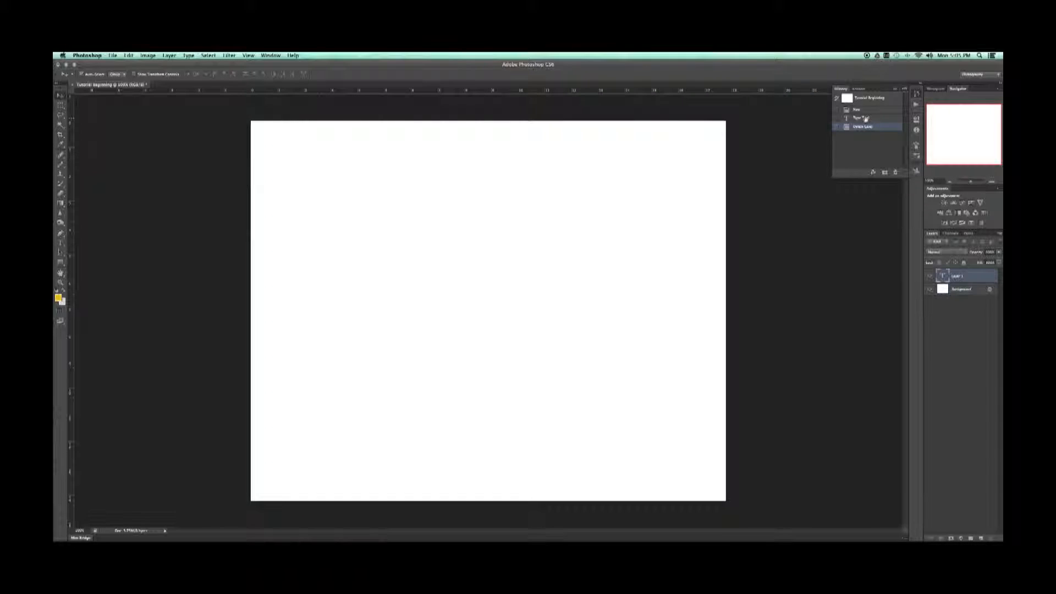
{"action": "left_click", "coordinate": [866, 119]}
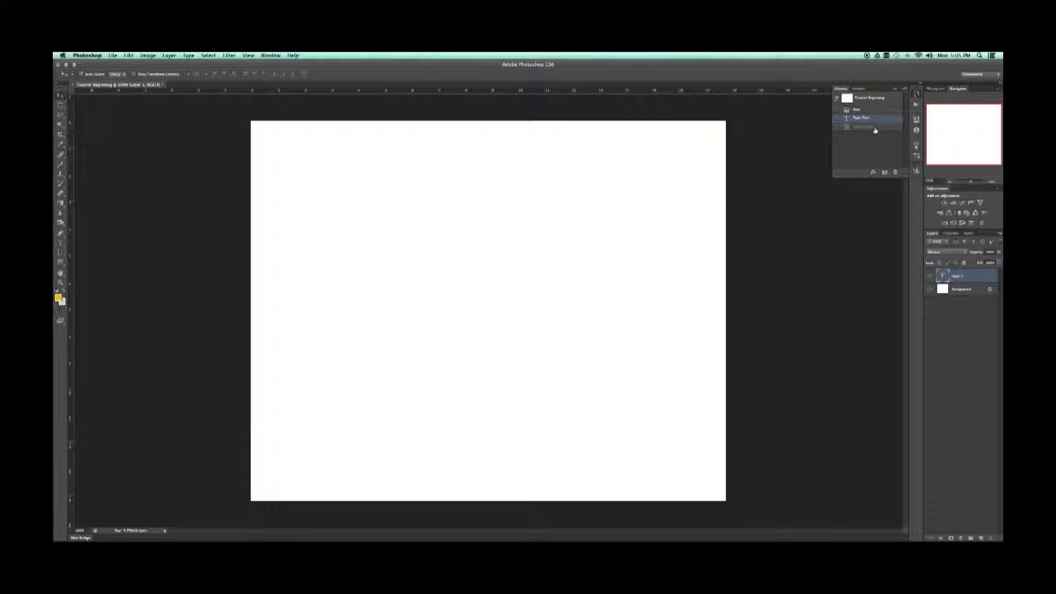
{"action": "left_click", "coordinate": [876, 129]}
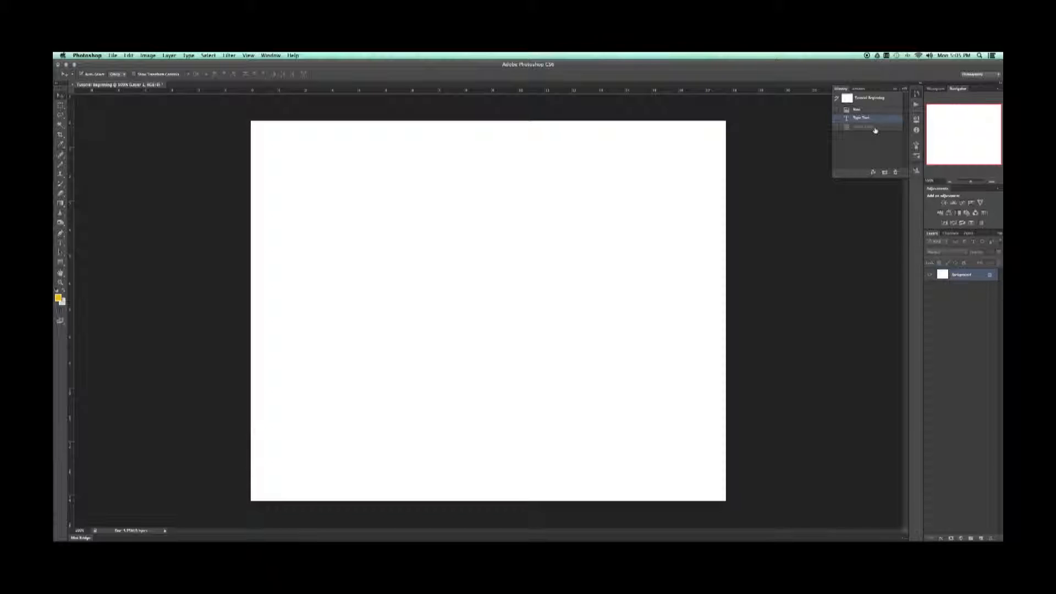
{"action": "left_click", "coordinate": [876, 128]}
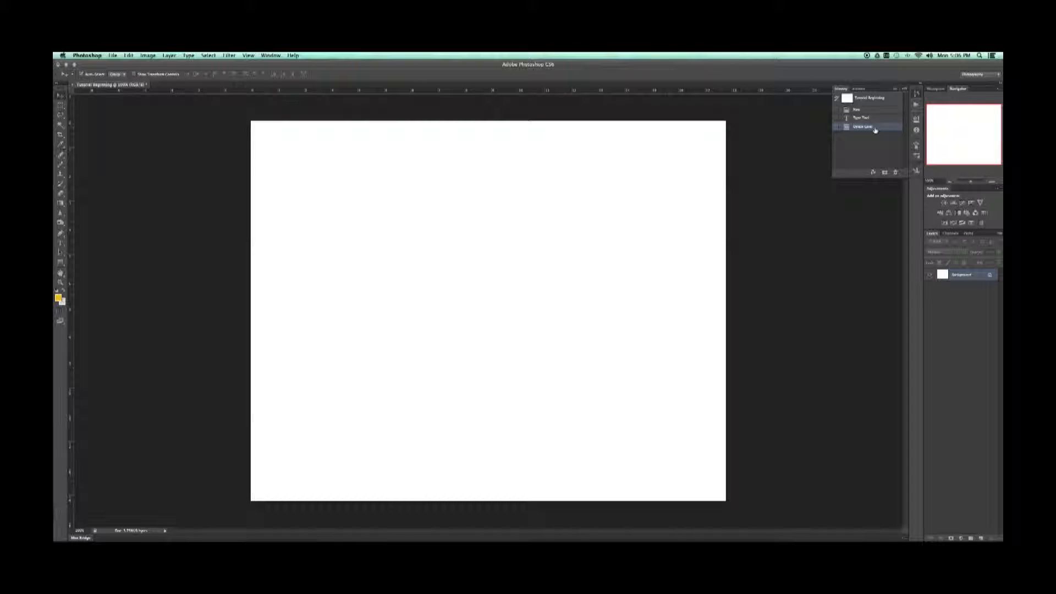
Review the default actions and the brush presets, closing each list after viewing it
{"action": "left_click", "coordinate": [860, 89]}
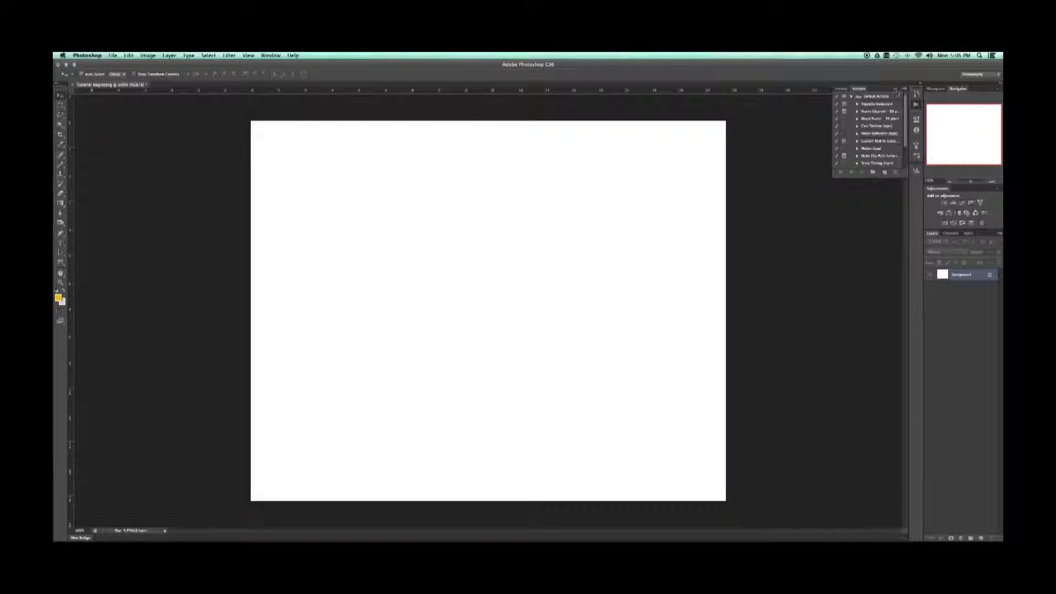
{"action": "left_click", "coordinate": [896, 90]}
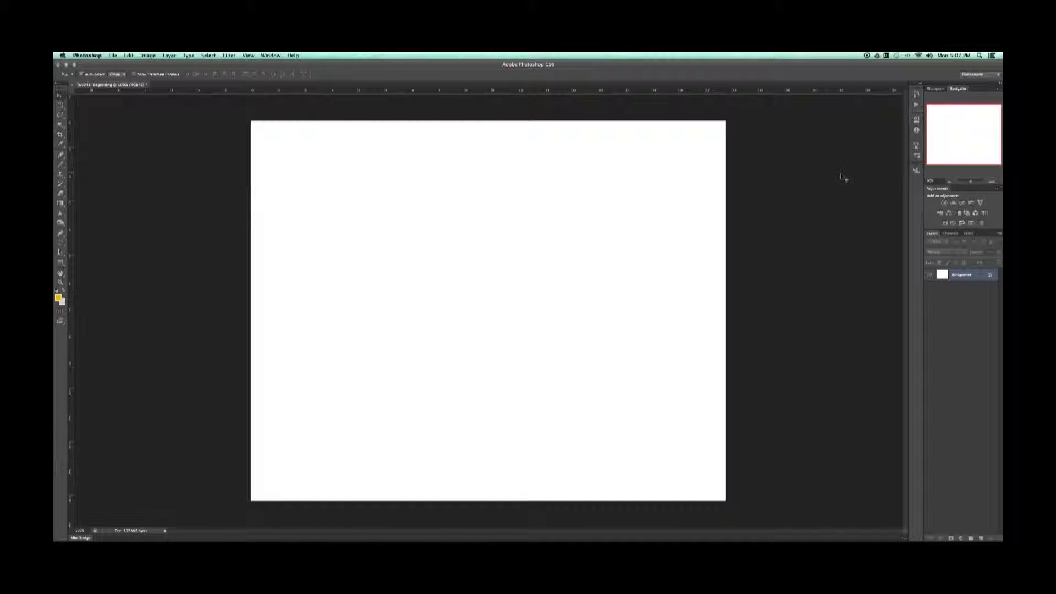
{"action": "left_click", "coordinate": [917, 156]}
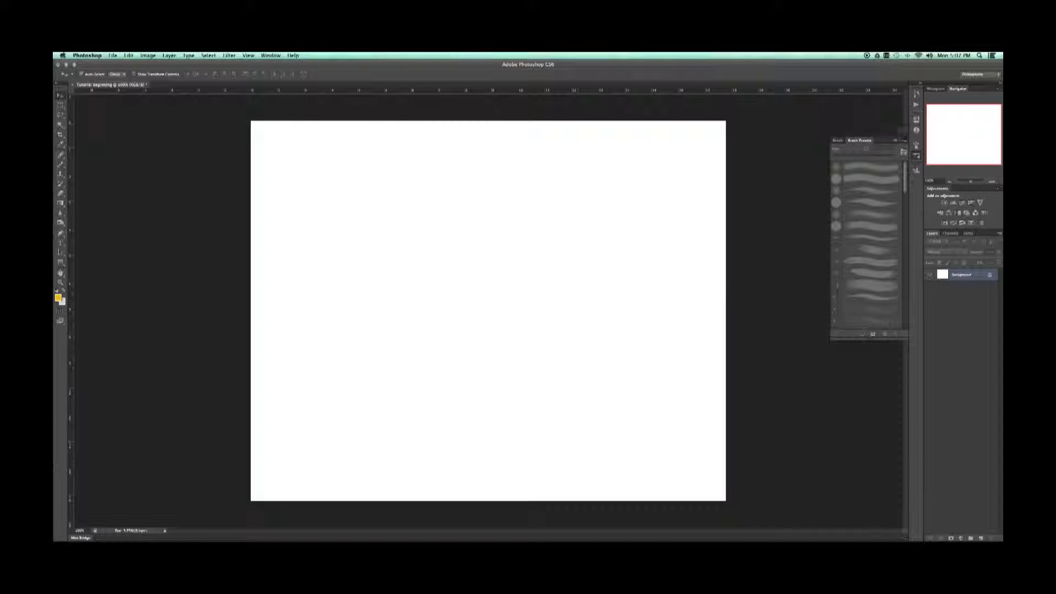
{"action": "left_click", "coordinate": [895, 140]}
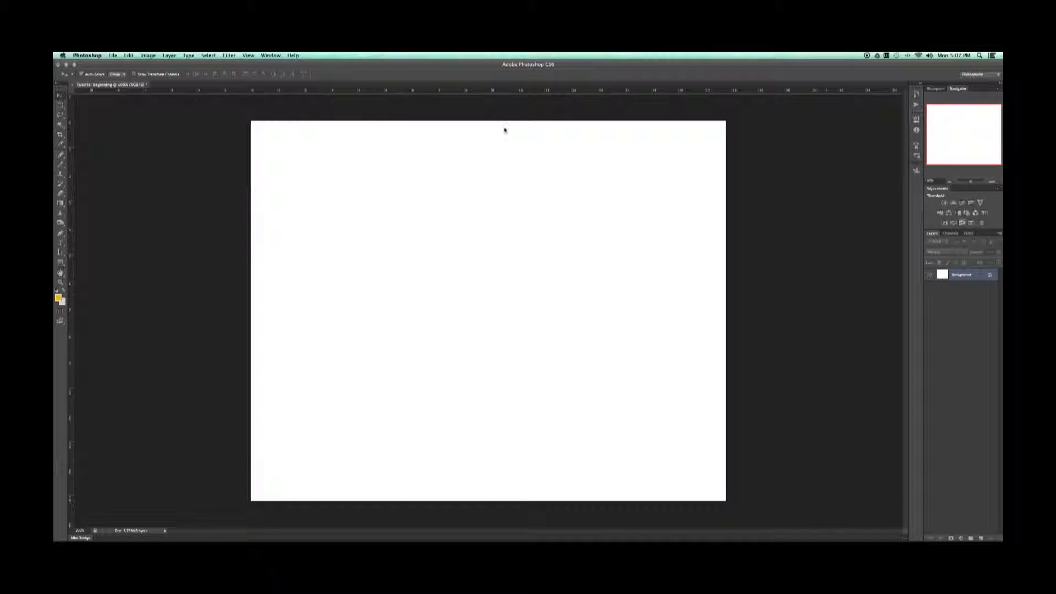
Look over the help resources and the available image adjustments without applying any
{"action": "left_click", "coordinate": [294, 56]}
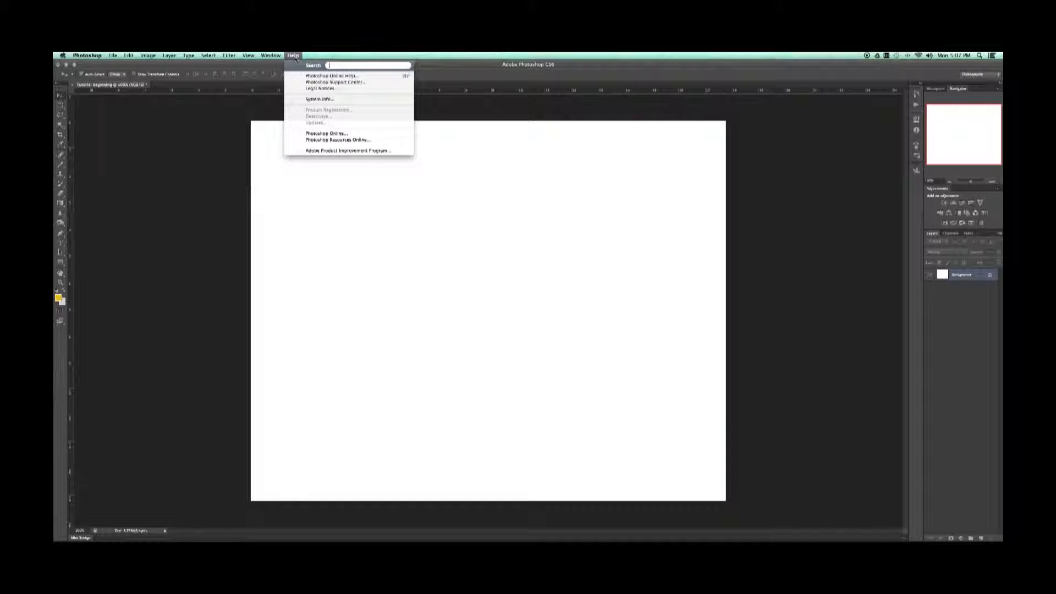
{"action": "left_click", "coordinate": [294, 57]}
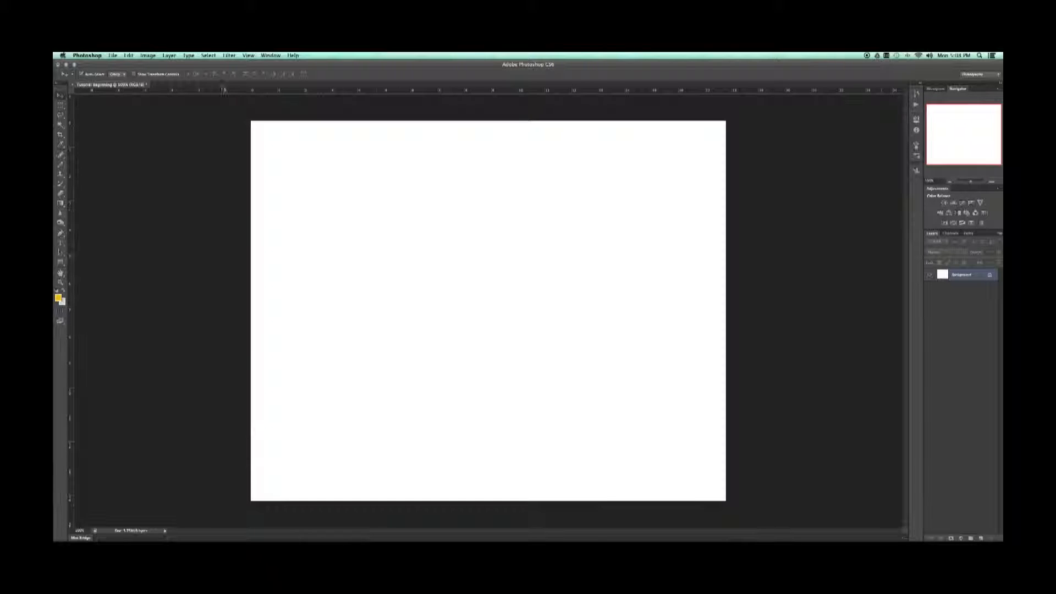
{"action": "left_click", "coordinate": [153, 57]}
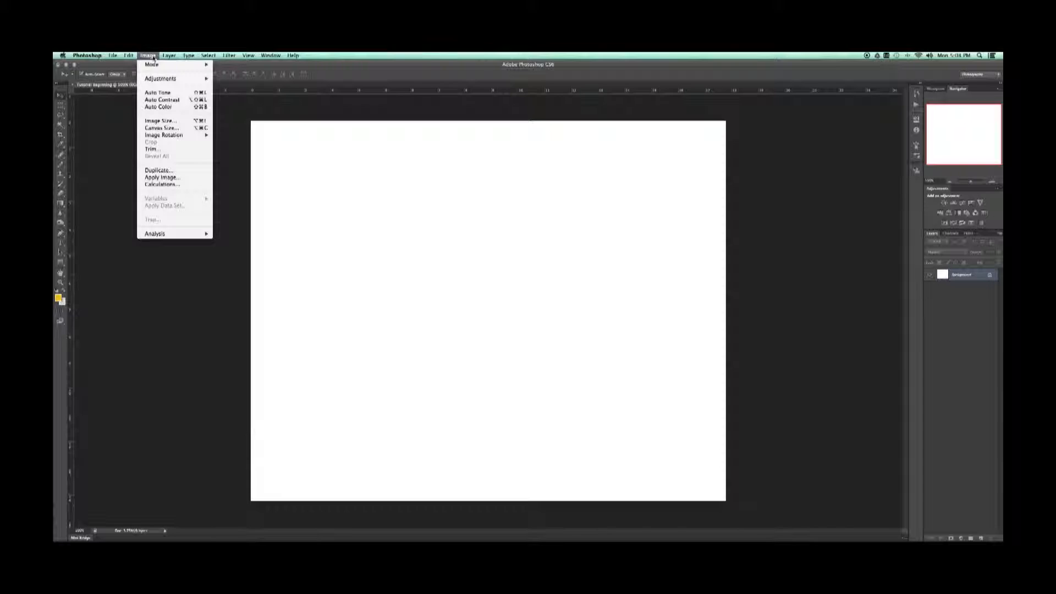
{"action": "mouse_move", "coordinate": [161, 80]}
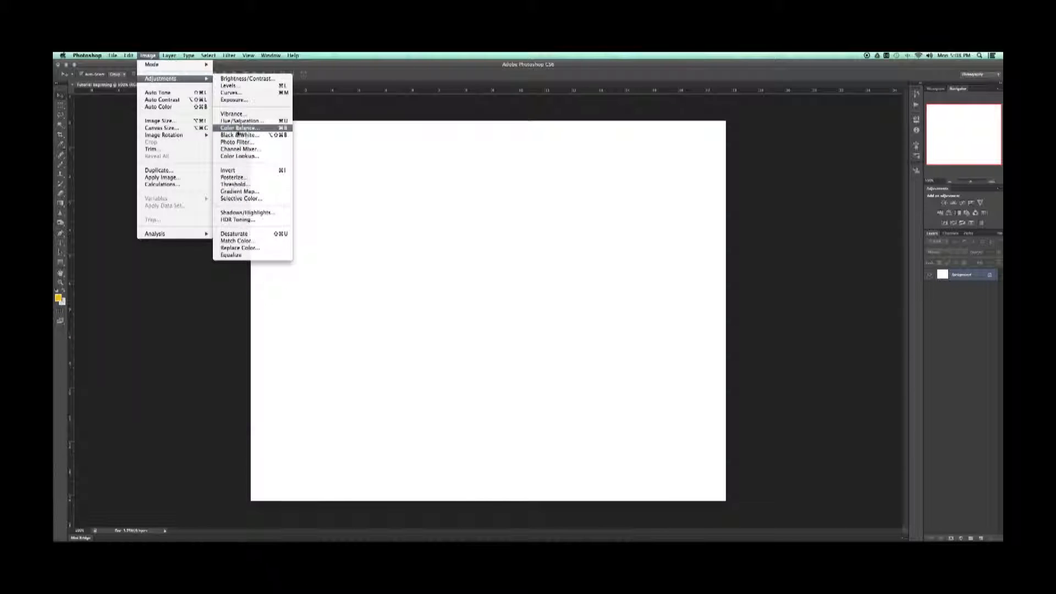
{"action": "left_click", "coordinate": [149, 57]}
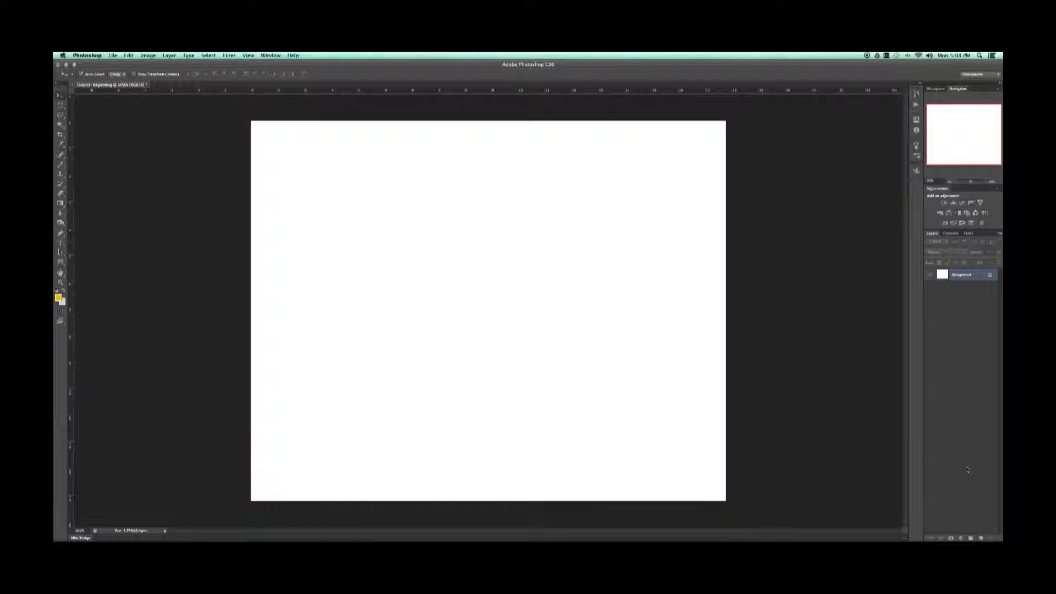
Add a new empty layer above the background
{"action": "left_click", "coordinate": [982, 539]}
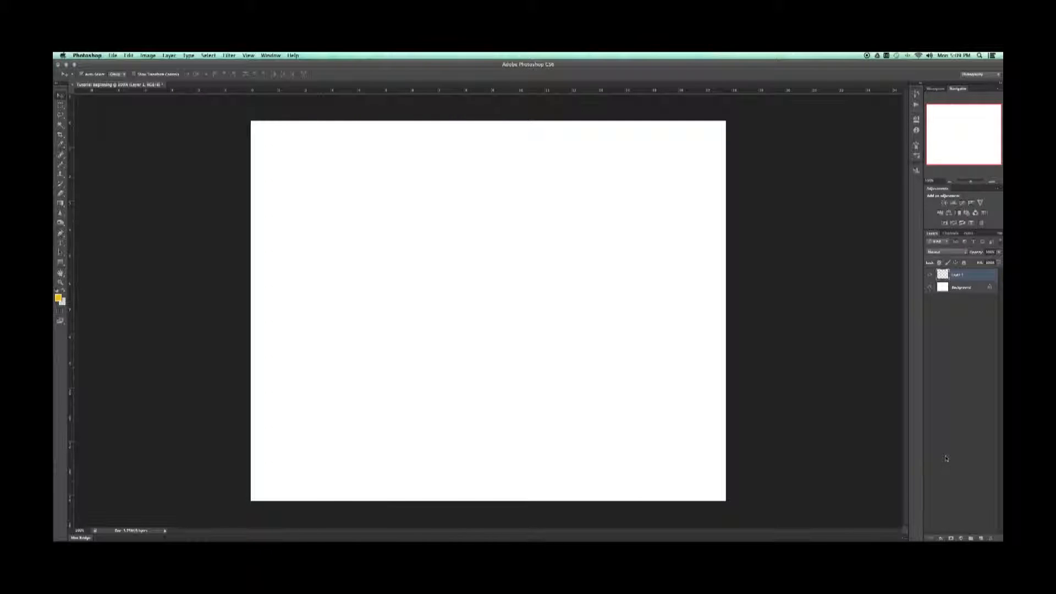
Hide and reshow the new empty layer, and rename it Background
{"action": "left_click", "coordinate": [930, 276]}
{"action": "left_click", "coordinate": [929, 276]}
{"action": "double_click", "coordinate": [959, 276]}
{"action": "key", "text": "Return"}
{"action": "left_click", "coordinate": [960, 277]}
{"action": "double_click", "coordinate": [960, 277]}
{"action": "type", "text": "Background"}
{"action": "key", "text": "Return"}
Convert the locked background into a regular layer named Pattern
{"action": "double_click", "coordinate": [968, 288]}
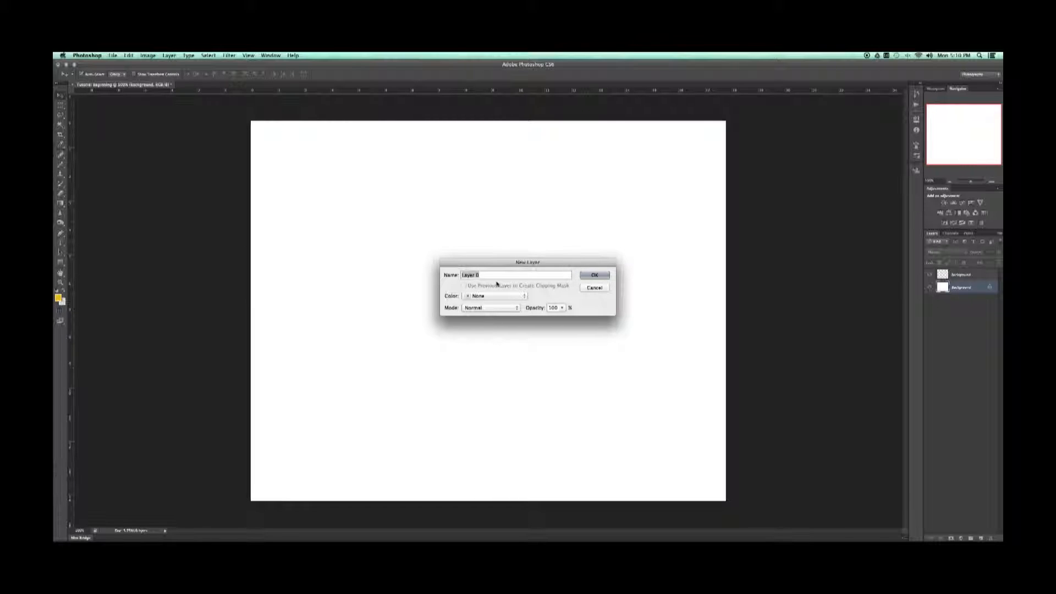
{"action": "type", "text": "Pattern"}
{"action": "left_click", "coordinate": [603, 278]}
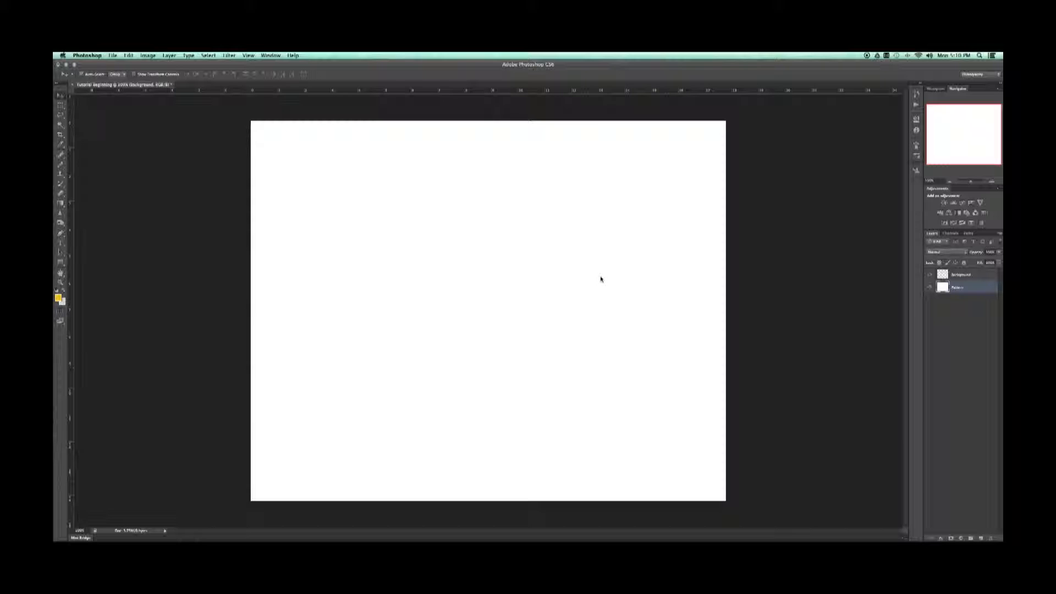
Look over the layer style options of the upper Background layer without applying any, and return to the Move tool
{"action": "left_click", "coordinate": [980, 287]}
{"action": "left_click", "coordinate": [988, 277]}
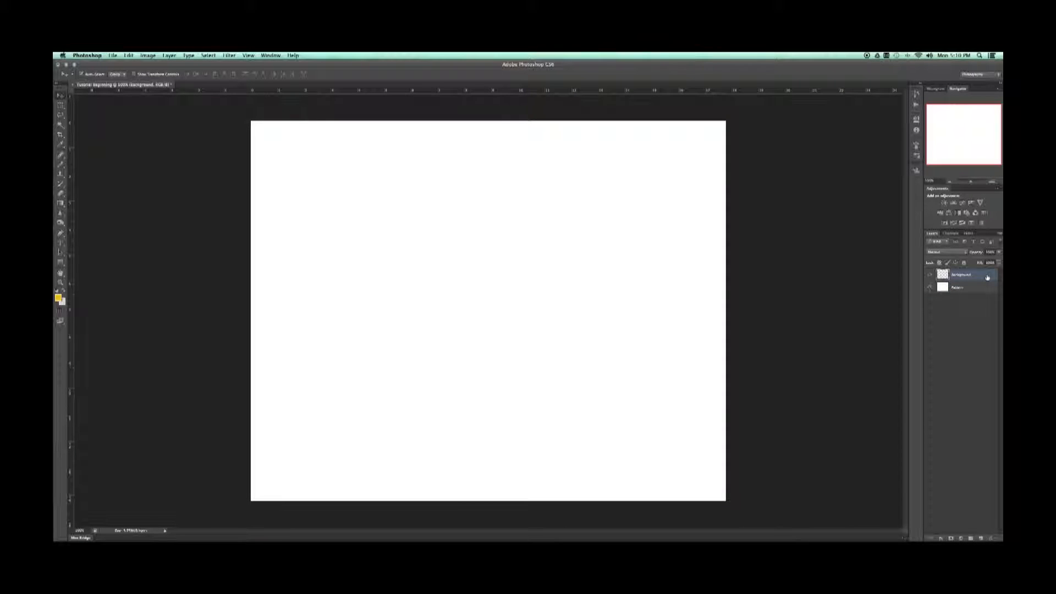
{"action": "double_click", "coordinate": [988, 276]}
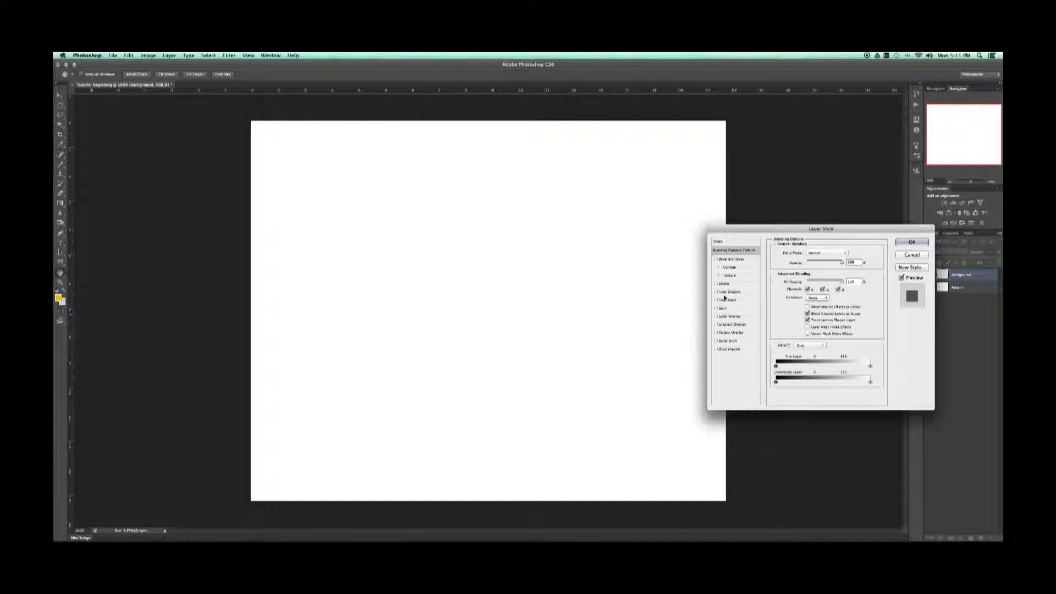
{"action": "left_click", "coordinate": [911, 255]}
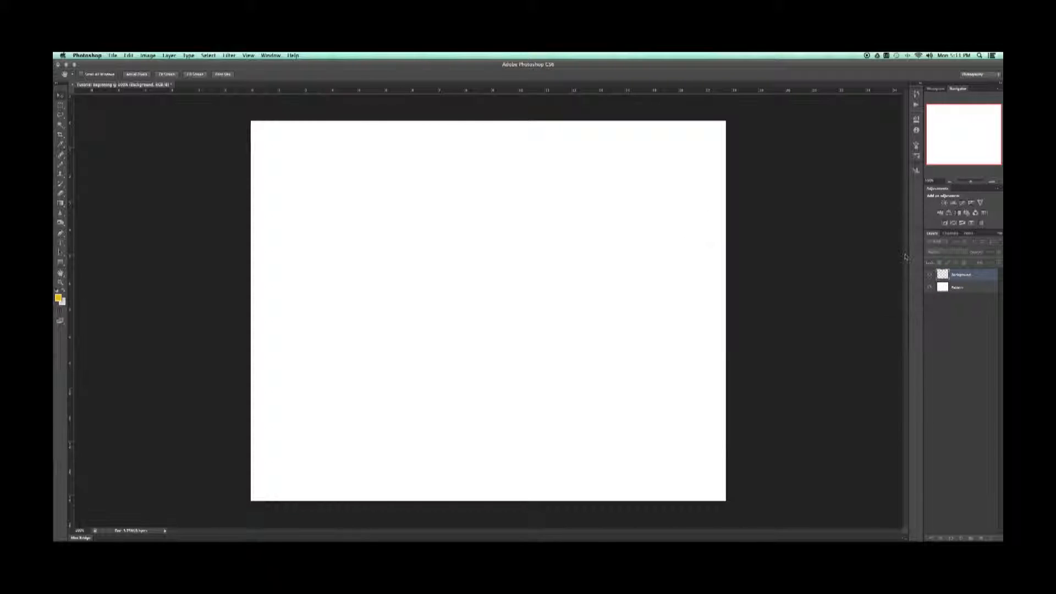
{"action": "key", "text": "v"}
Add a Pattern Overlay effect to the Pattern layer, using the multicolored preset with orange rings and blue stripes
{"action": "left_click", "coordinate": [978, 290]}
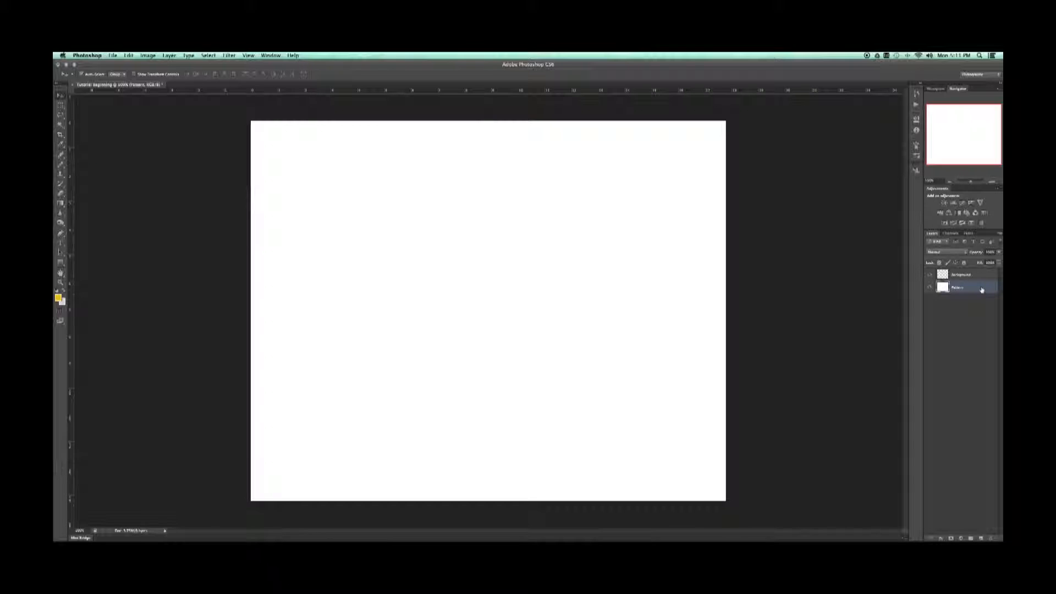
{"action": "double_click", "coordinate": [982, 289]}
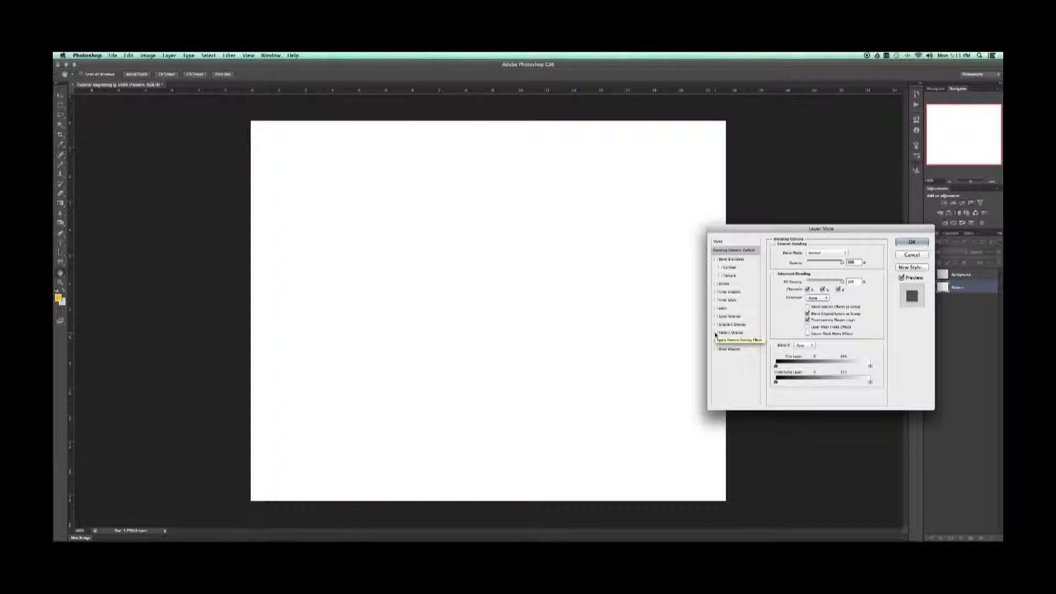
{"action": "left_click", "coordinate": [716, 334]}
{"action": "left_click", "coordinate": [735, 334]}
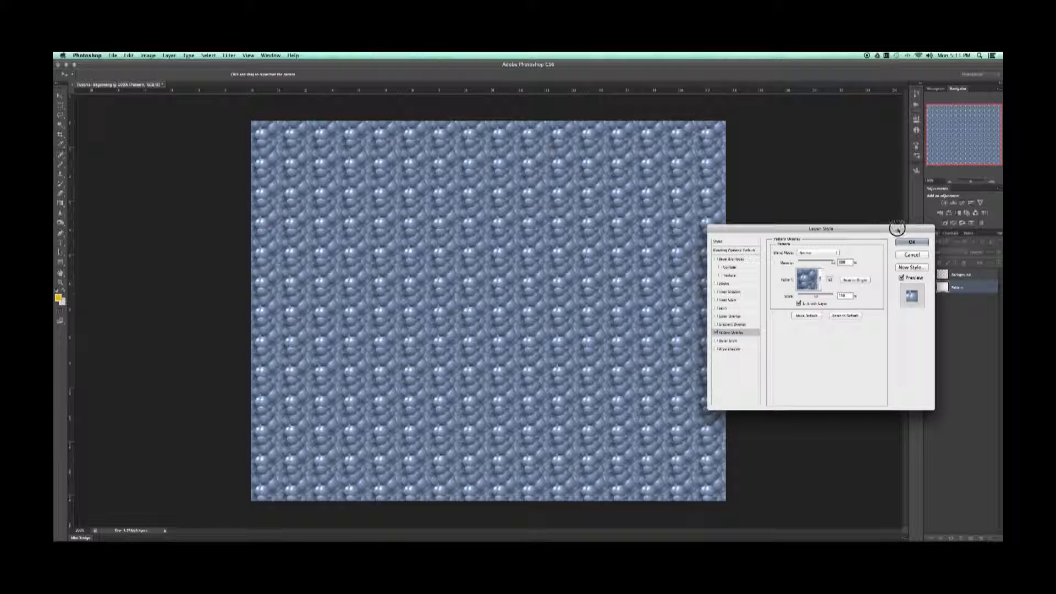
{"action": "left_click_drag", "start_coordinate": [898, 230], "coordinate": [870, 232]}
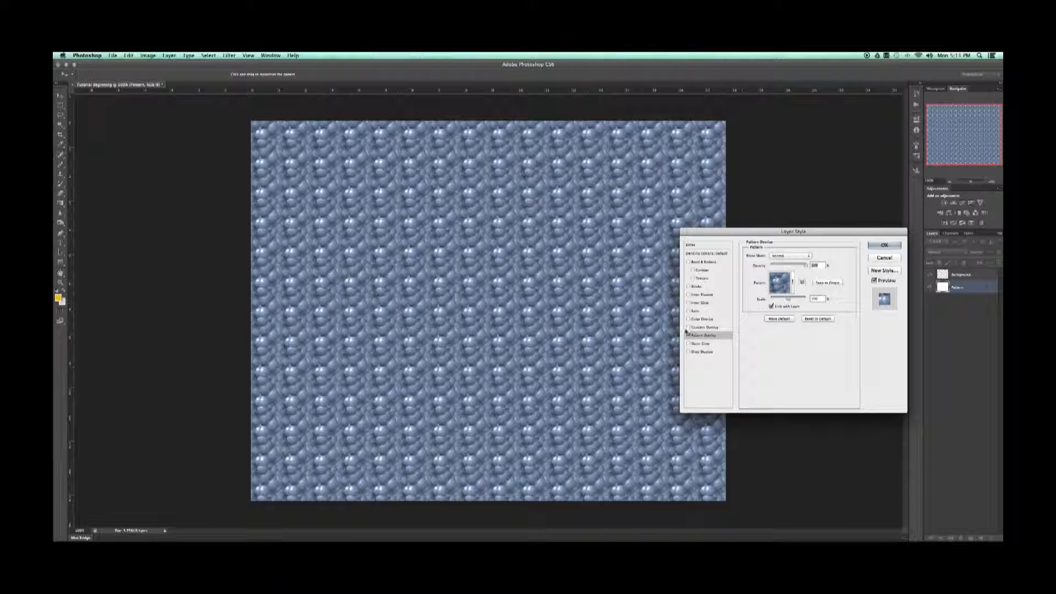
{"action": "left_click", "coordinate": [793, 283]}
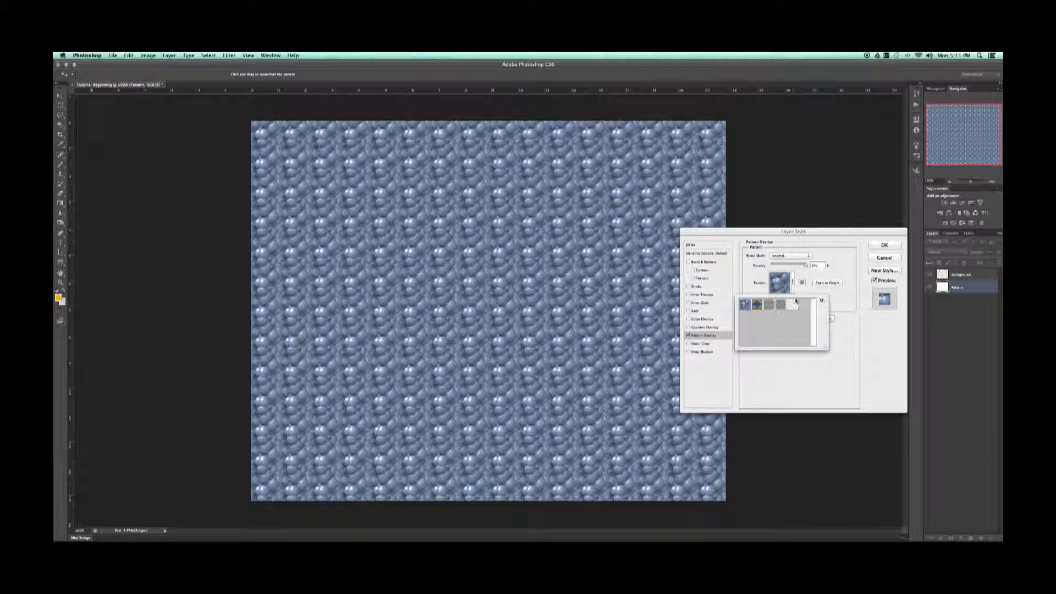
{"action": "left_click", "coordinate": [757, 306]}
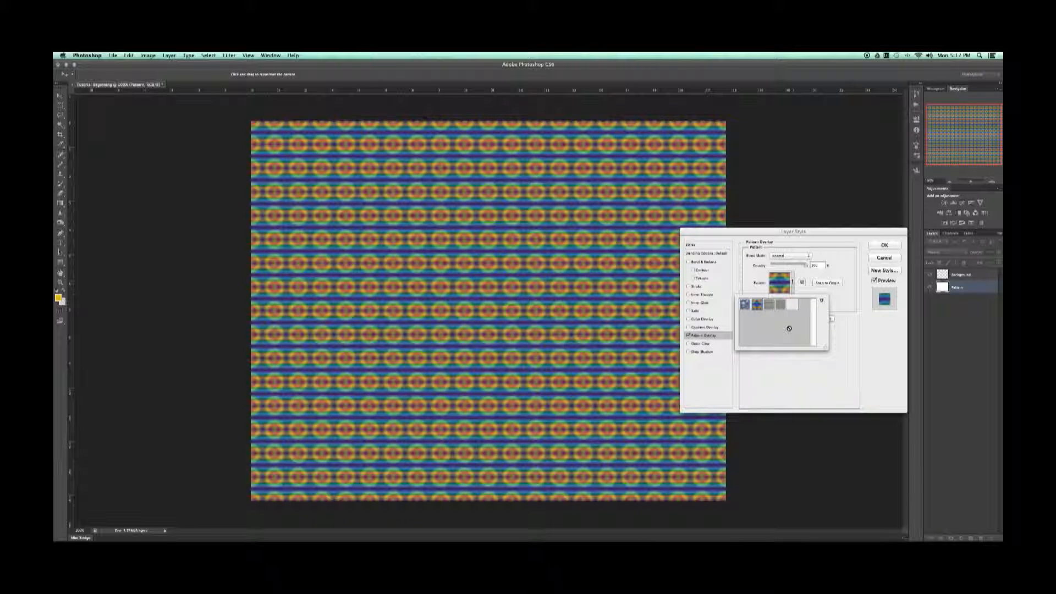
Append the Rock Patterns set to the available patterns and use its pebble pattern for the overlay at a reduced scale
{"action": "left_click", "coordinate": [823, 302]}
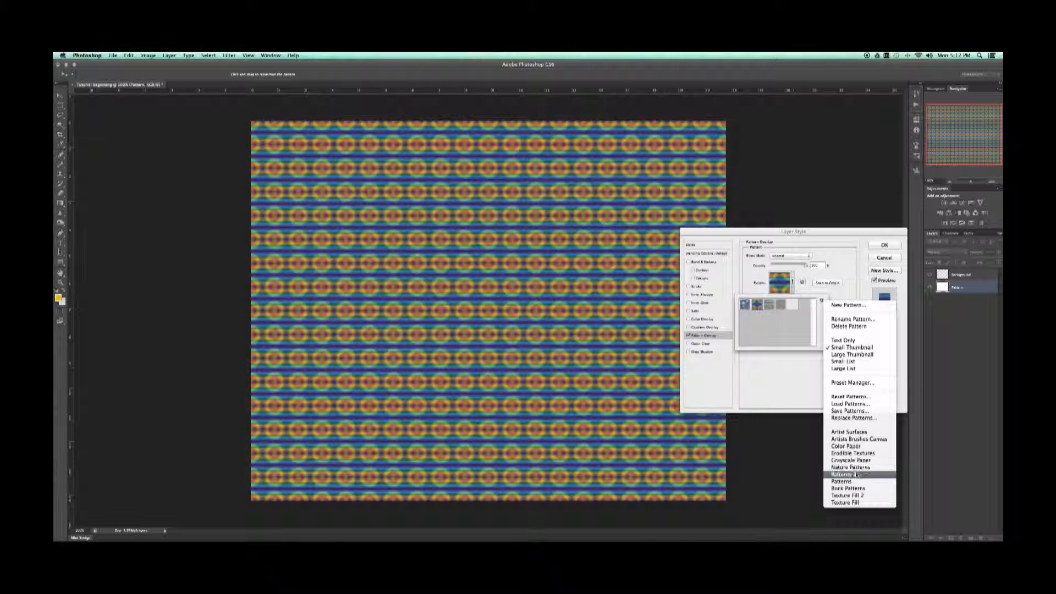
{"action": "left_click", "coordinate": [854, 488]}
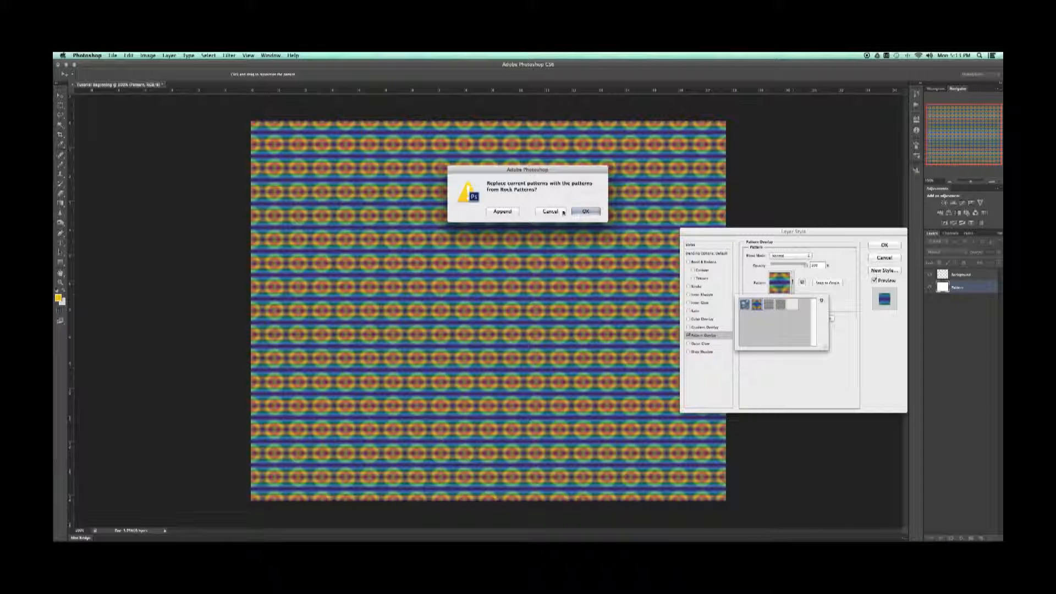
{"action": "left_click", "coordinate": [502, 212]}
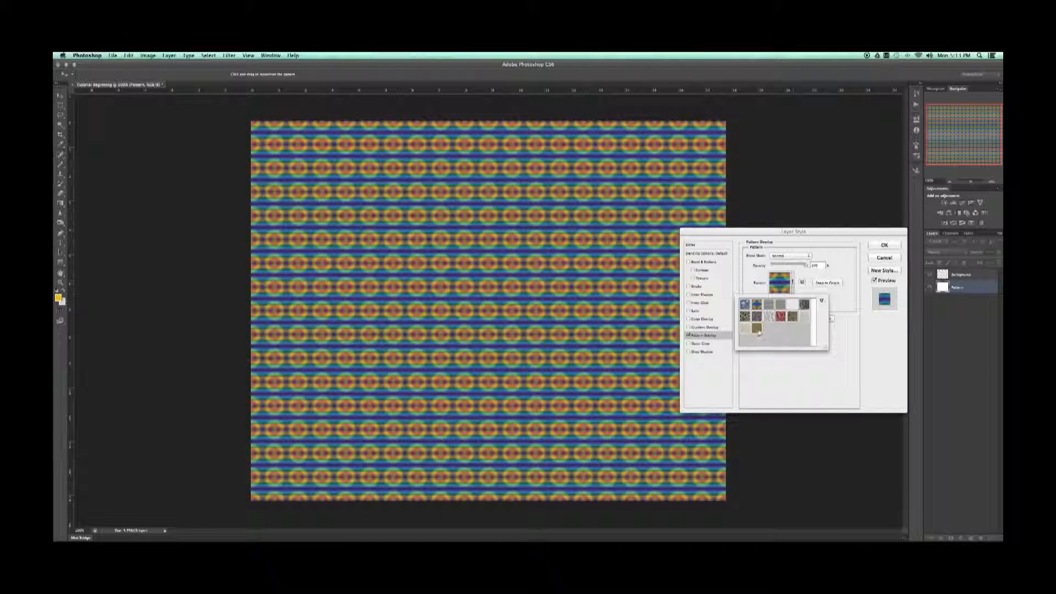
{"action": "left_click", "coordinate": [746, 317]}
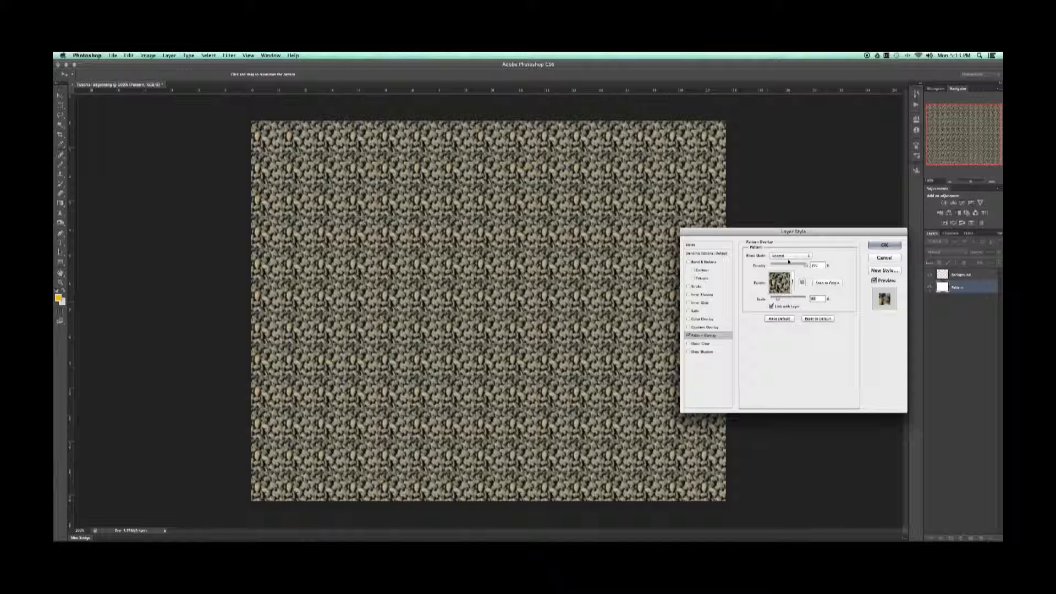
Lower the pattern overlay's opacity, keeping the Normal blend mode, and apply the layer style
{"action": "left_click", "coordinate": [789, 257]}
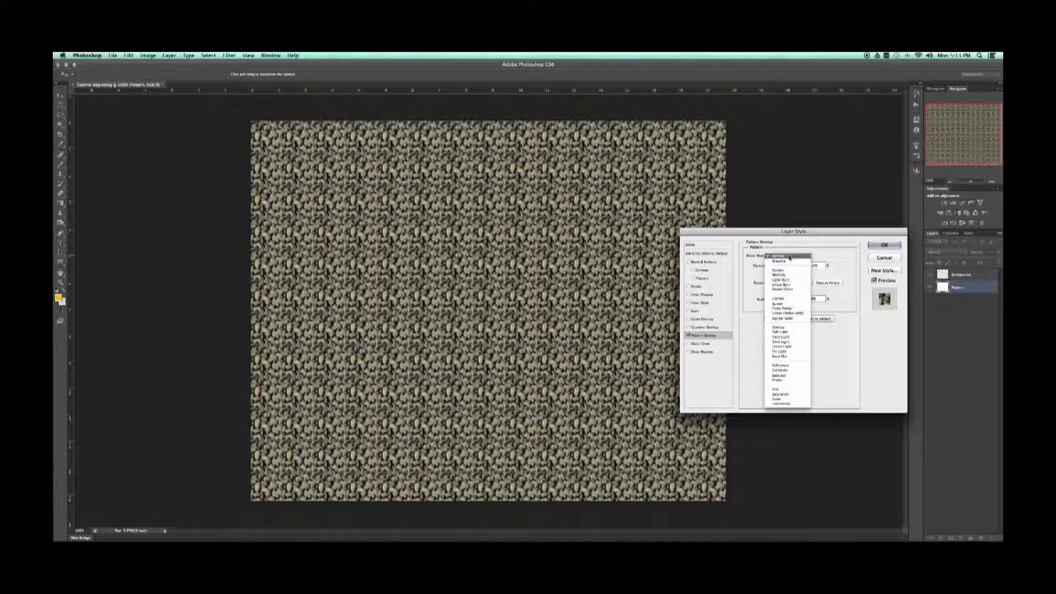
{"action": "left_click", "coordinate": [790, 256]}
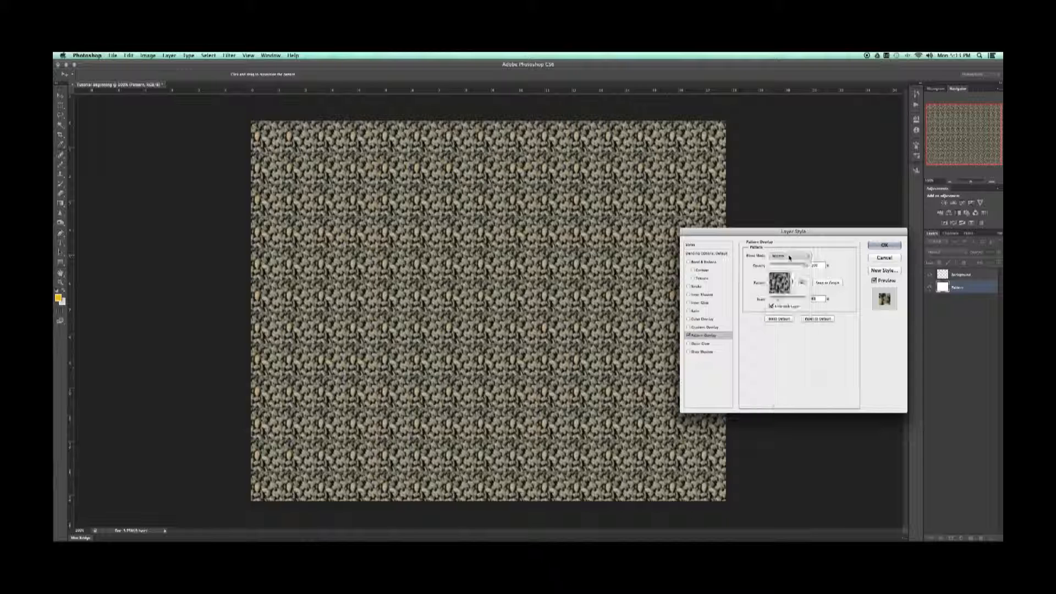
{"action": "left_click_drag", "start_coordinate": [808, 268], "coordinate": [778, 267]}
{"action": "left_click", "coordinate": [885, 245]}
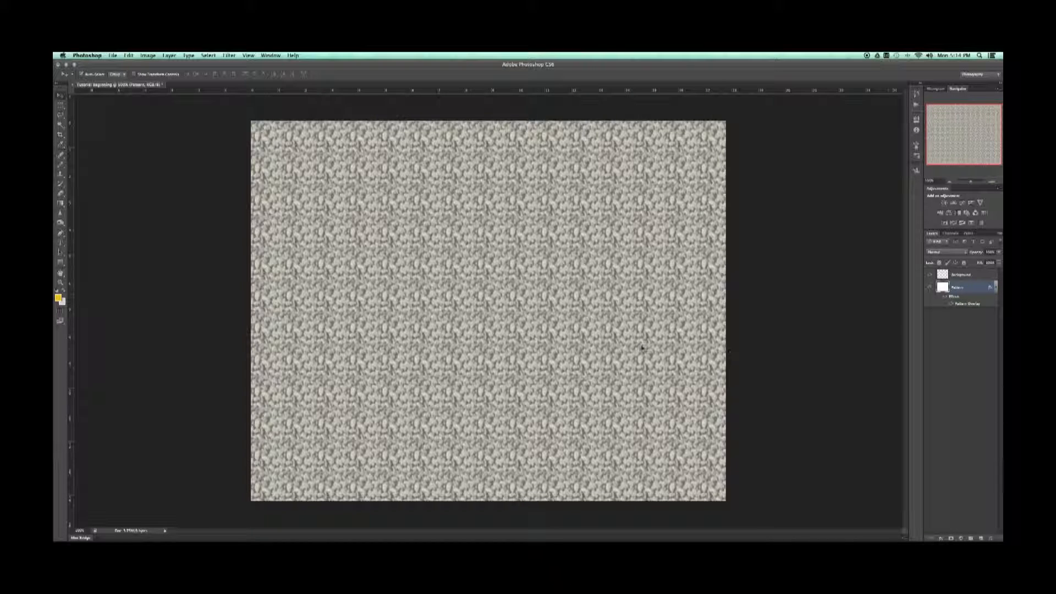
Hide the Pattern layer's effects and undo the hiding
{"action": "left_click", "coordinate": [946, 300]}
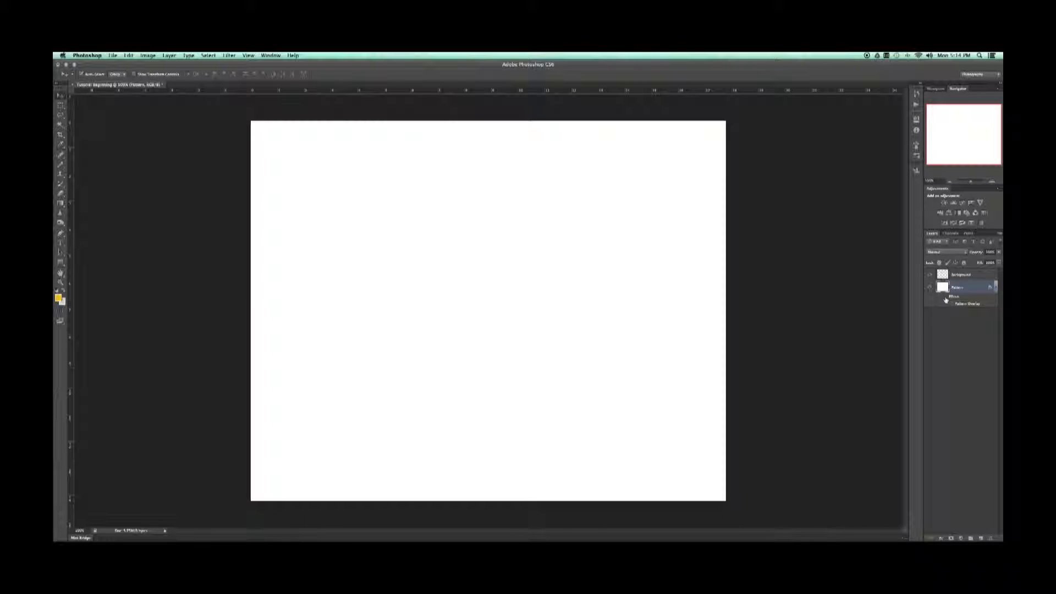
{"action": "key", "text": "super+z"}
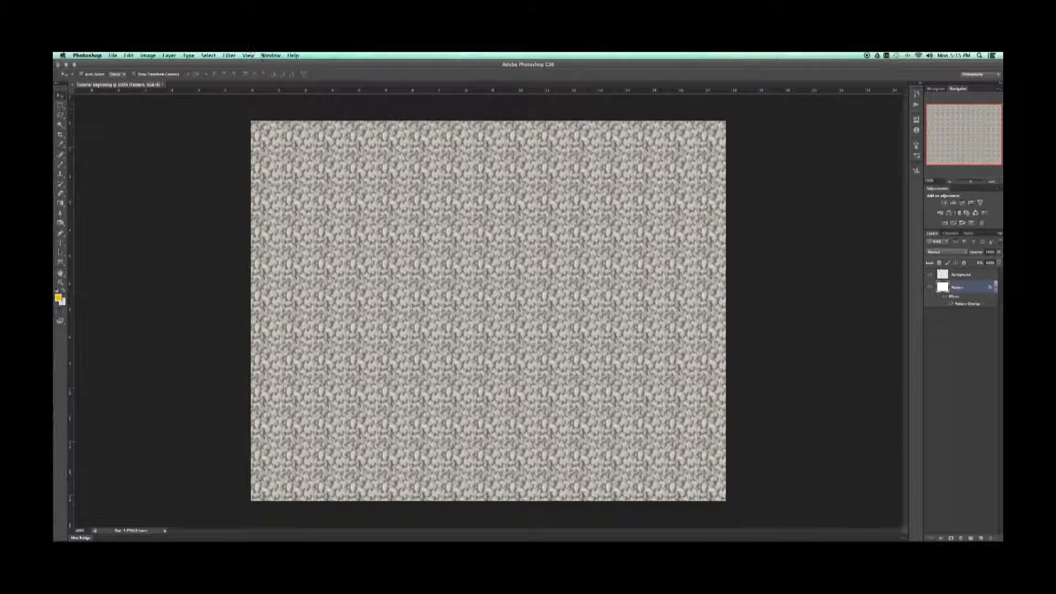
Add the color swatches to the workspace from the list of available panels, and collapse them
{"action": "left_click", "coordinate": [272, 57]}
{"action": "left_click", "coordinate": [272, 57]}
{"action": "left_click", "coordinate": [273, 57]}
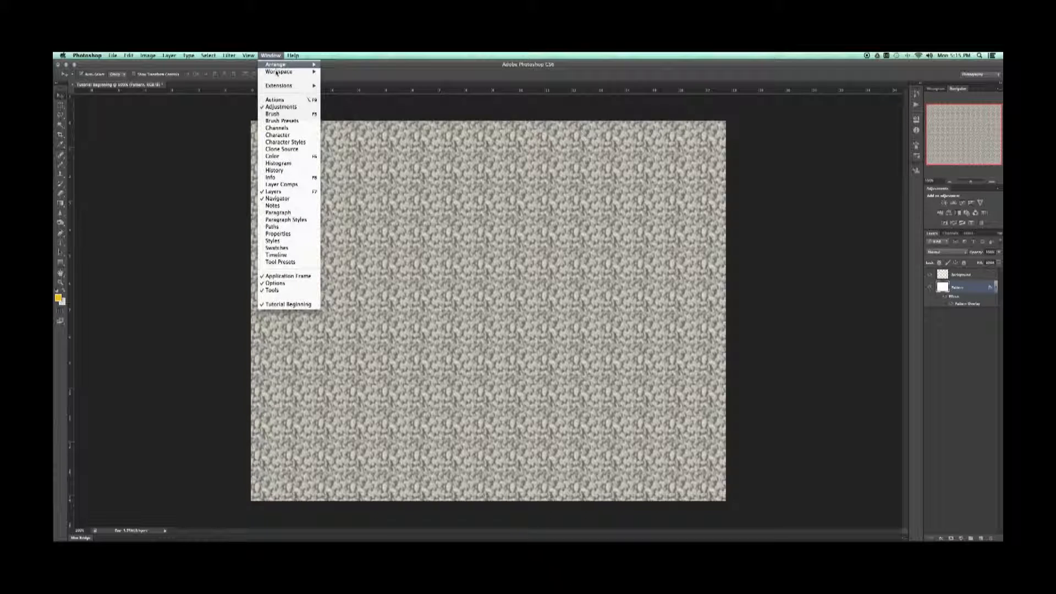
{"action": "mouse_move", "coordinate": [276, 73]}
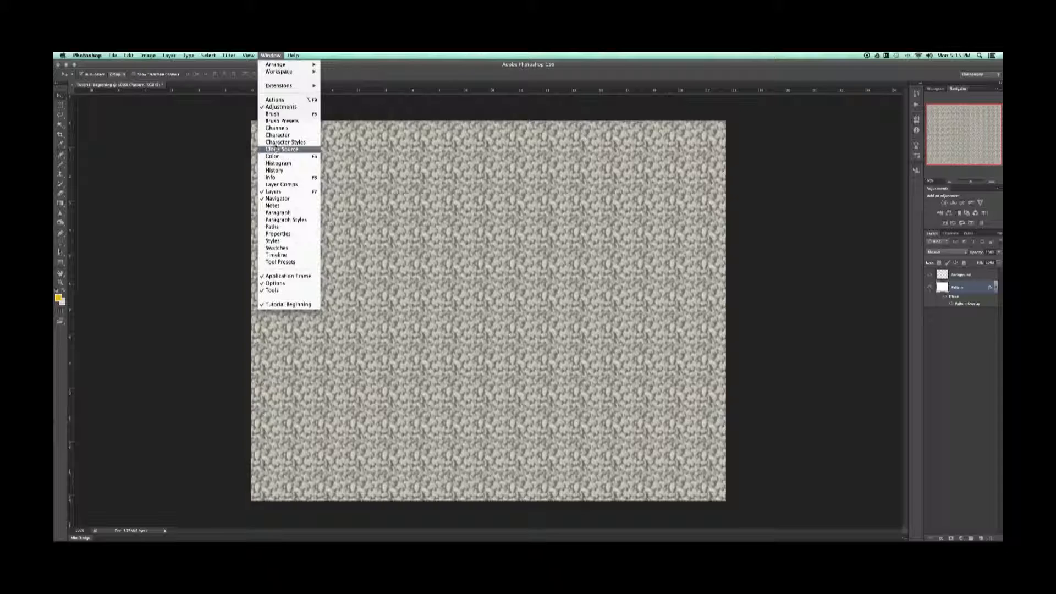
{"action": "left_click", "coordinate": [283, 250]}
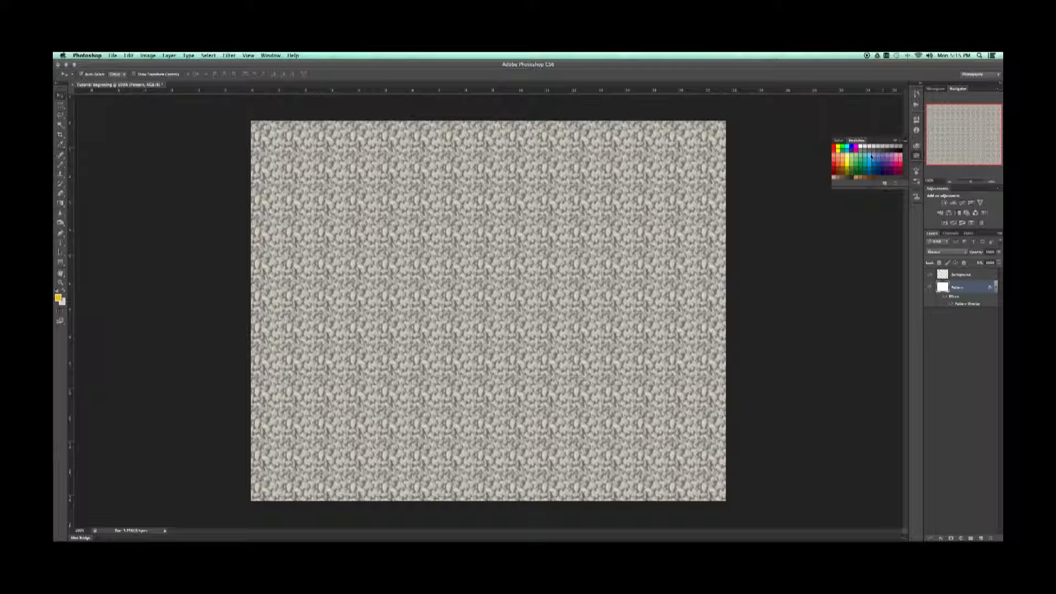
{"action": "left_click", "coordinate": [897, 140]}
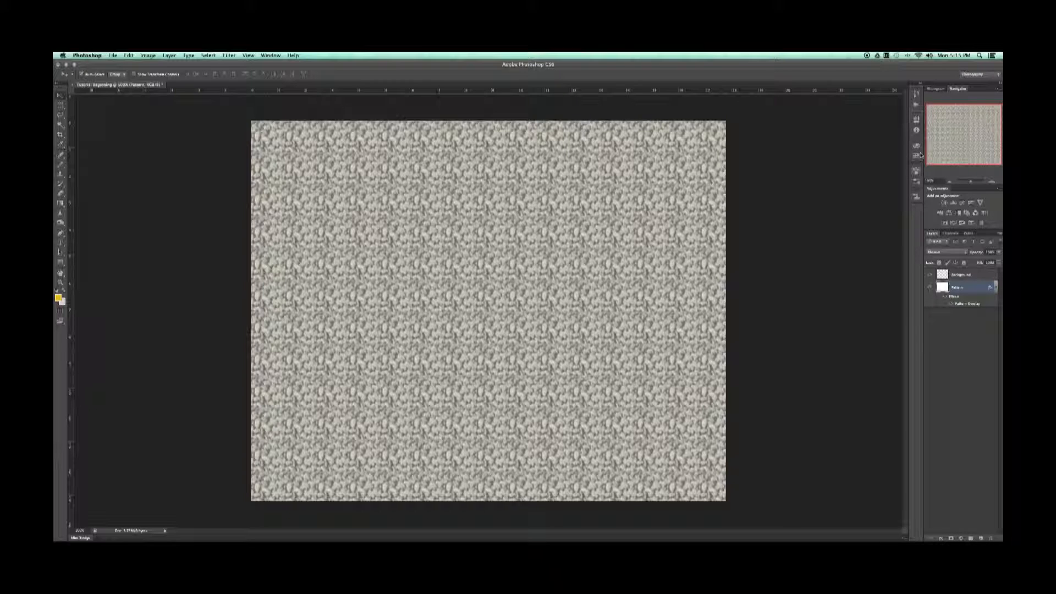
Look over the available workspace layouts
{"action": "left_click", "coordinate": [990, 76]}
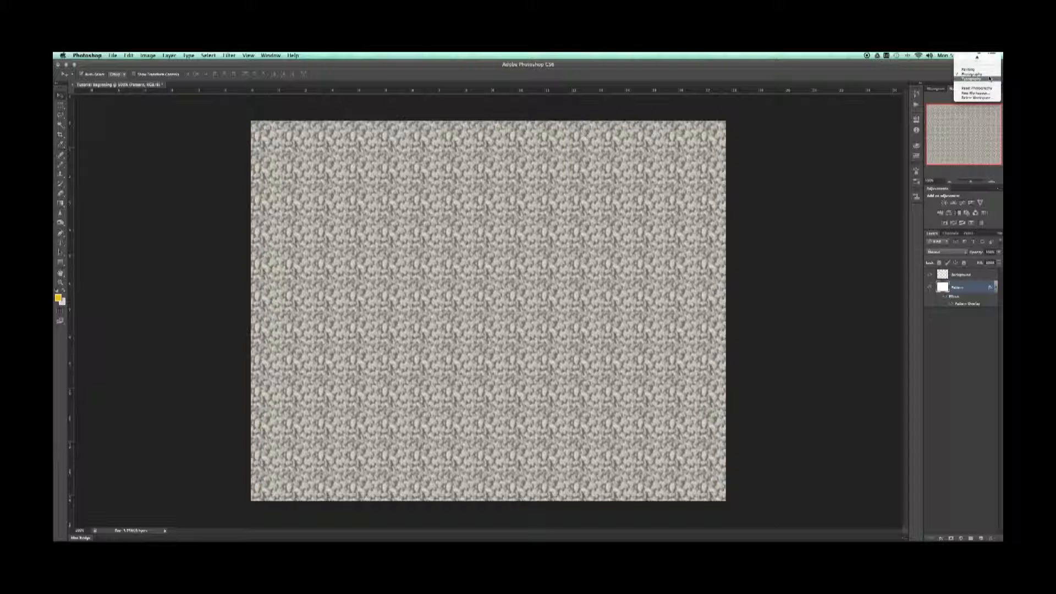
{"action": "left_click", "coordinate": [989, 79]}
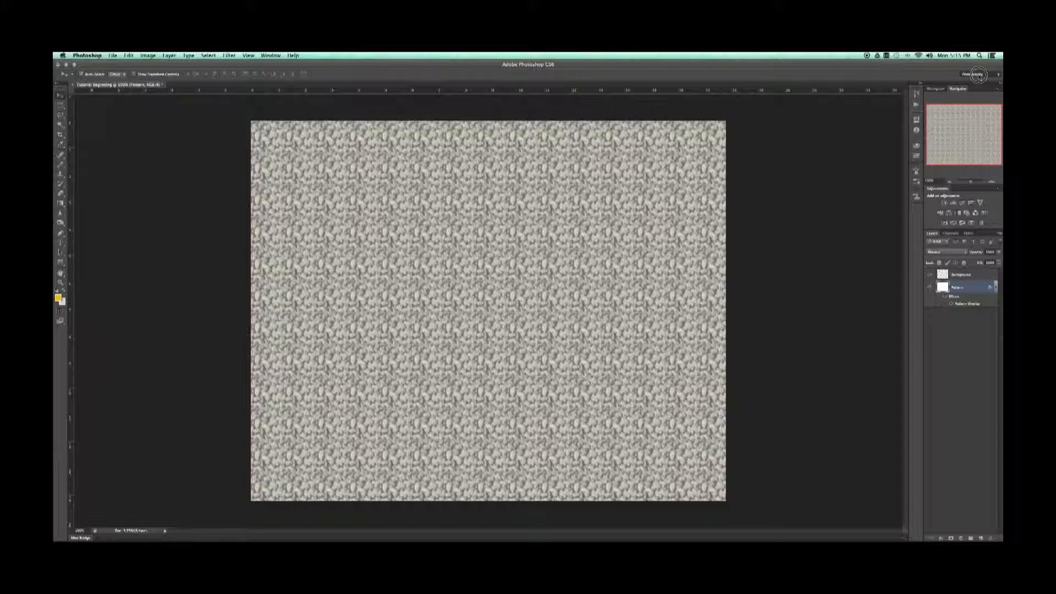